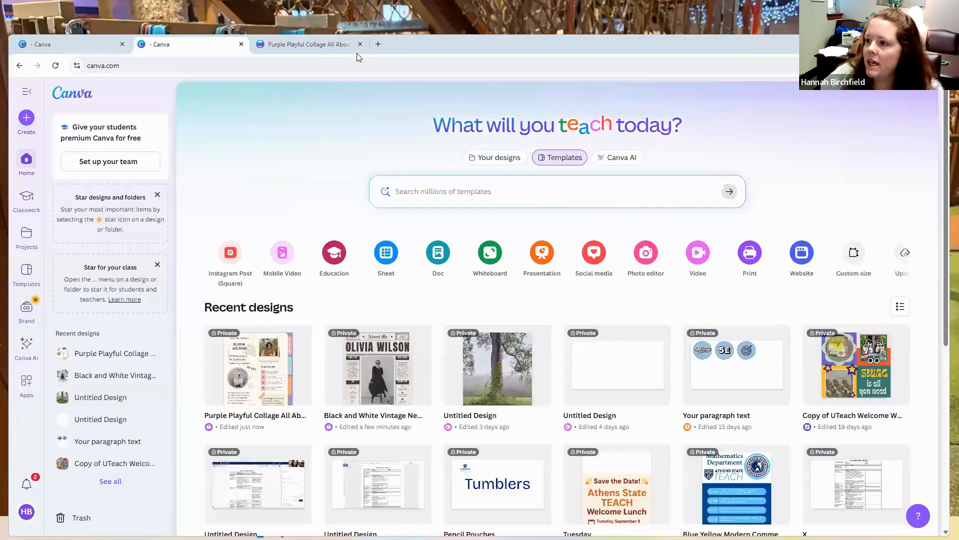
Step: Bring the "Canva - All About Me Assignment" document into the browser window and review its objective and required content
drag(357, 53, 299, 49)
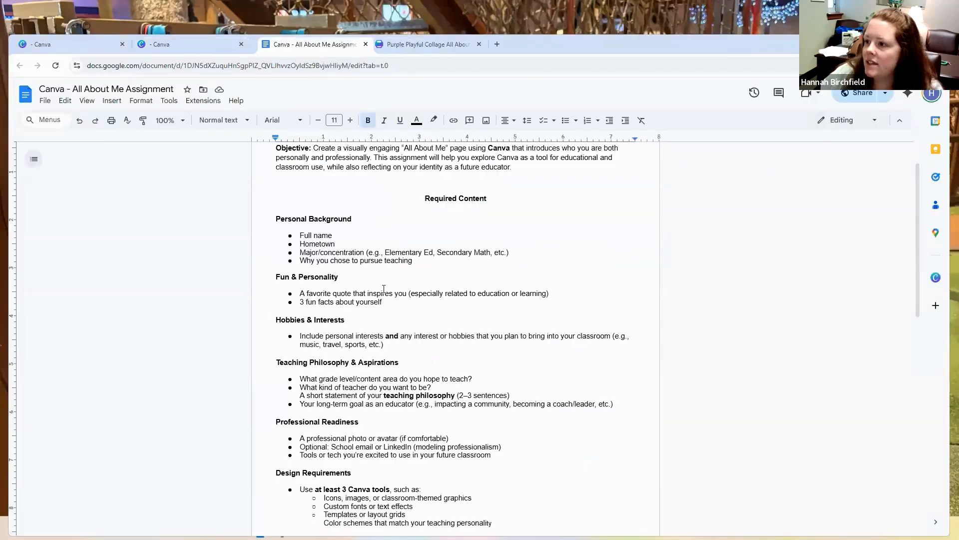
scroll(521, 207, up, 1)
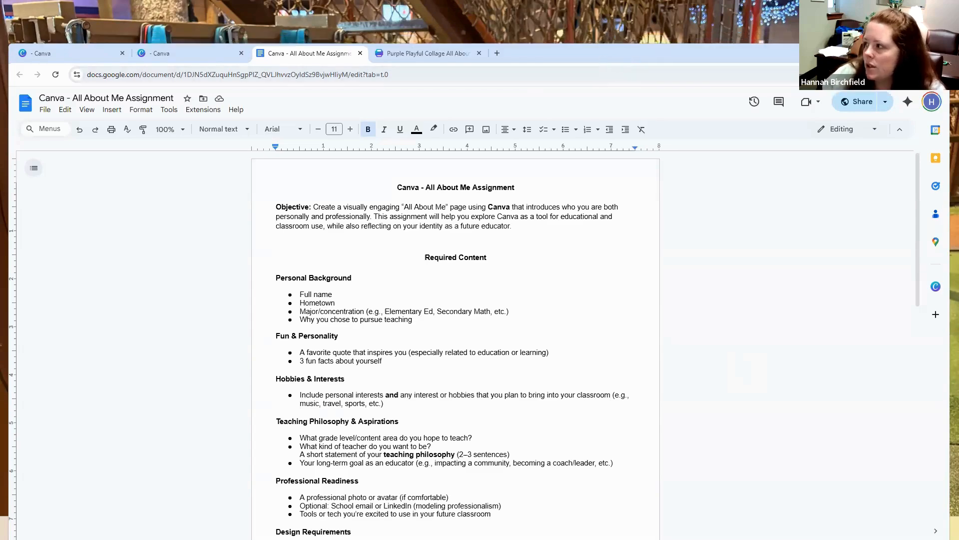
drag(944, 65, 955, 64)
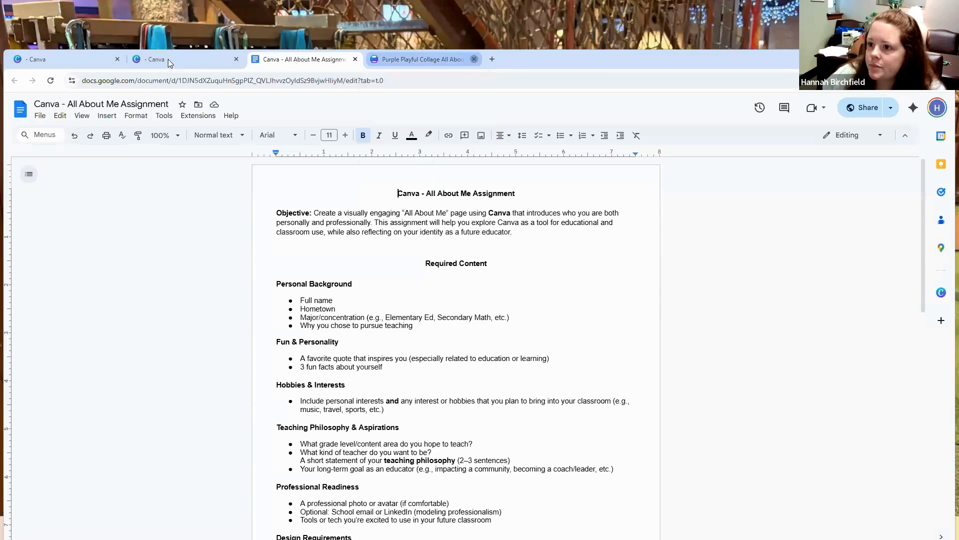
Step: Switch to the Canva home page and search the templates for "all about me flyer"
click(169, 59)
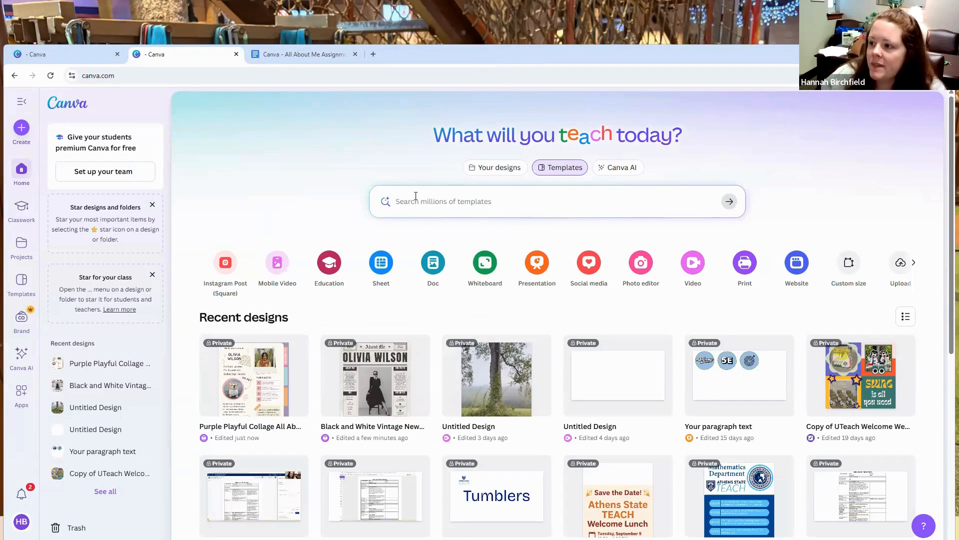
click(21, 129)
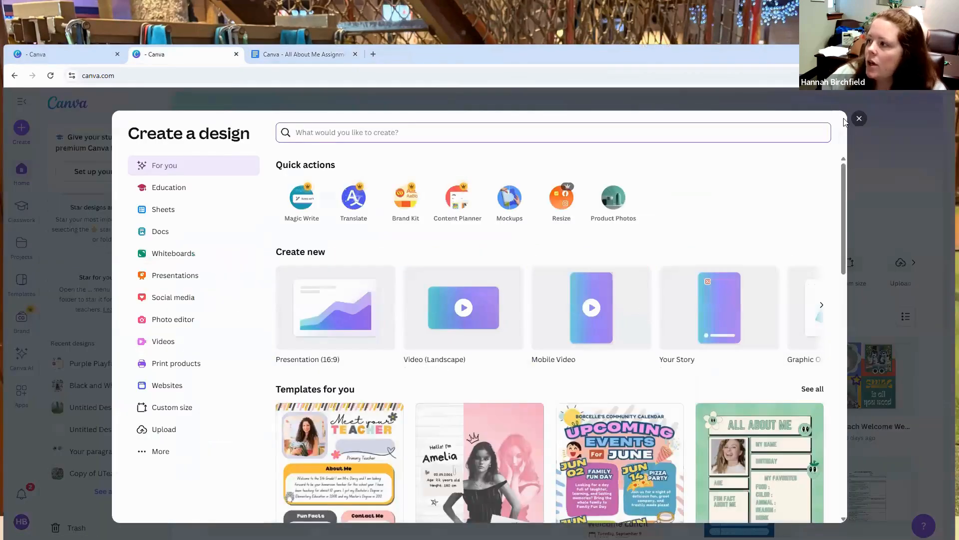
click(858, 120)
click(438, 203)
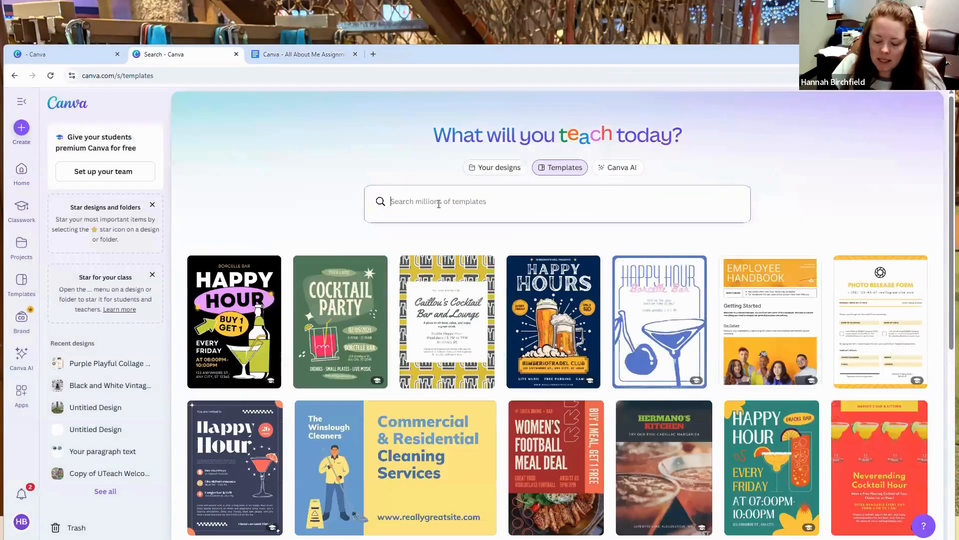
text(all about )
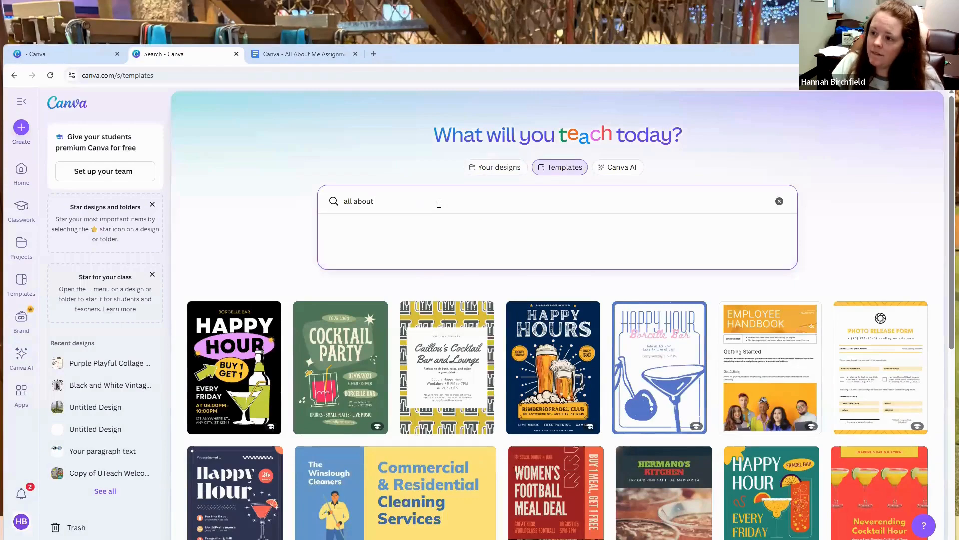
text(me flyer)
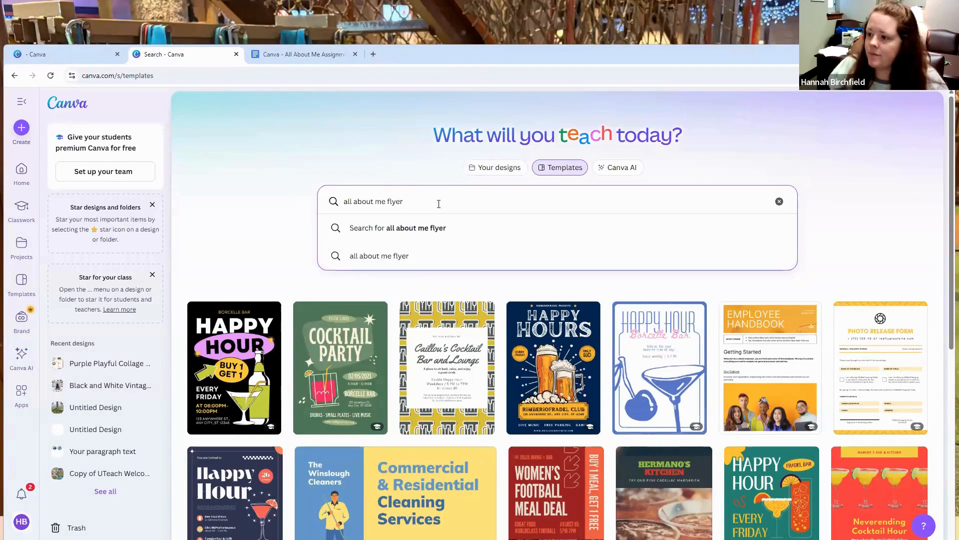
key(Return)
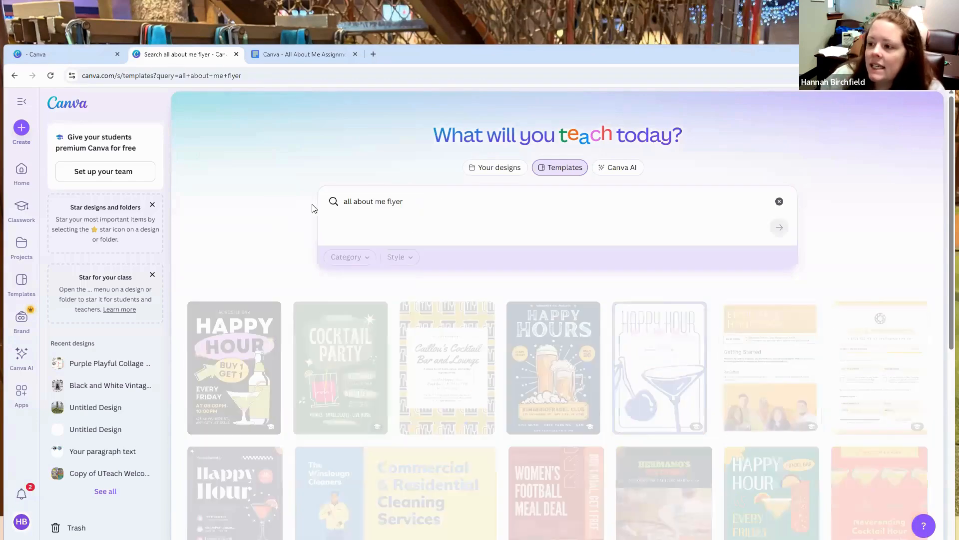
scroll(419, 156, down, 1)
Step: Replace the template search with "stem night flyer"
drag(362, 153, 445, 154)
key(ctrl+a)
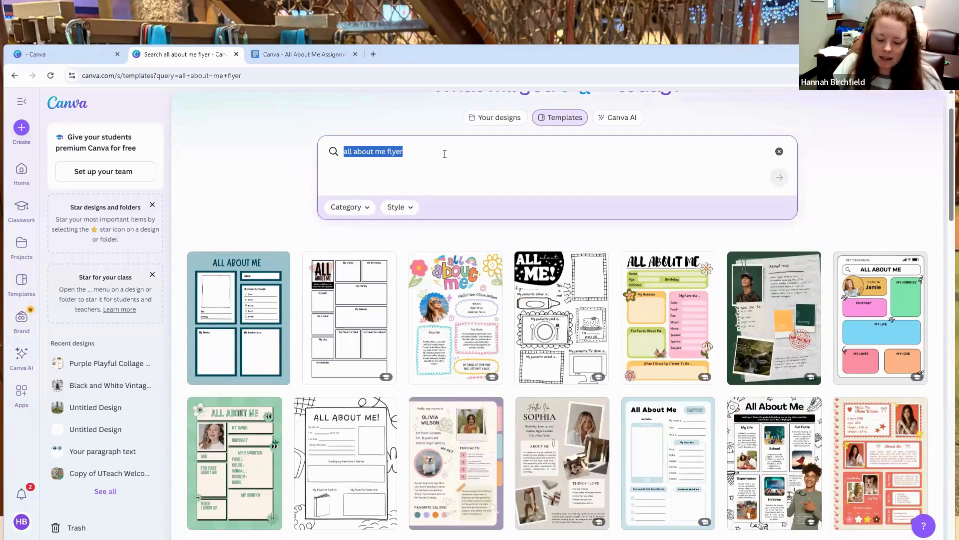
text(stem night fl)
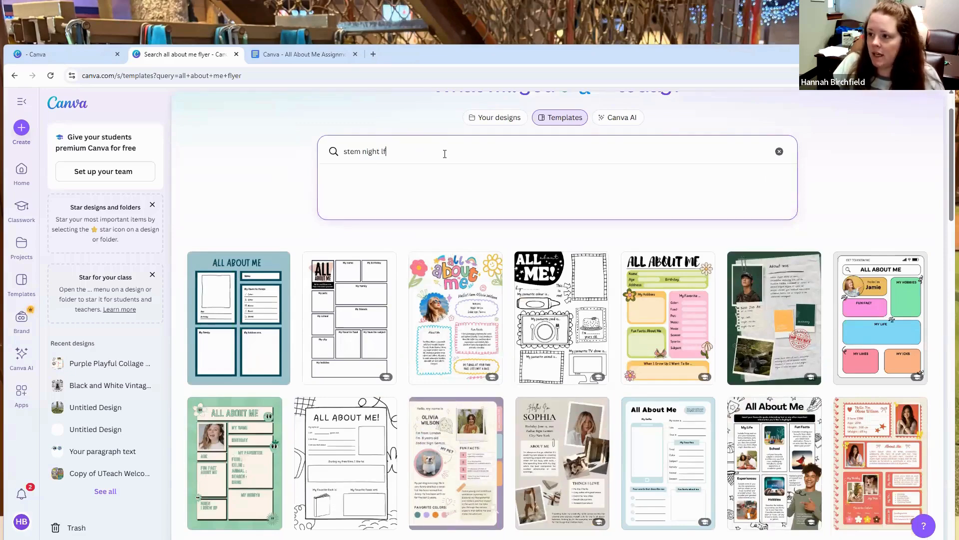
text(yer)
key(Return)
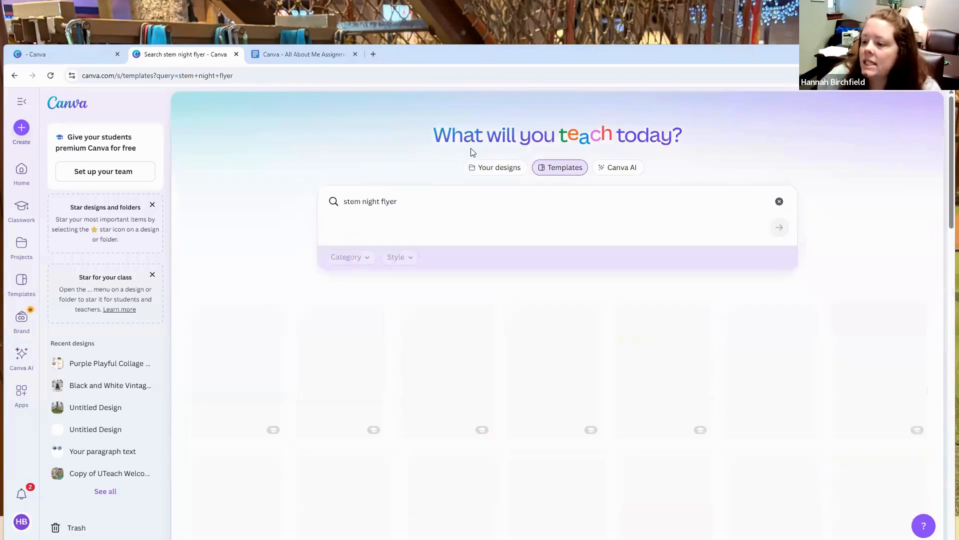
Step: Browse the STEM night flyer templates and check what the education badge on the Science Day template means
scroll(301, 215, down, 3)
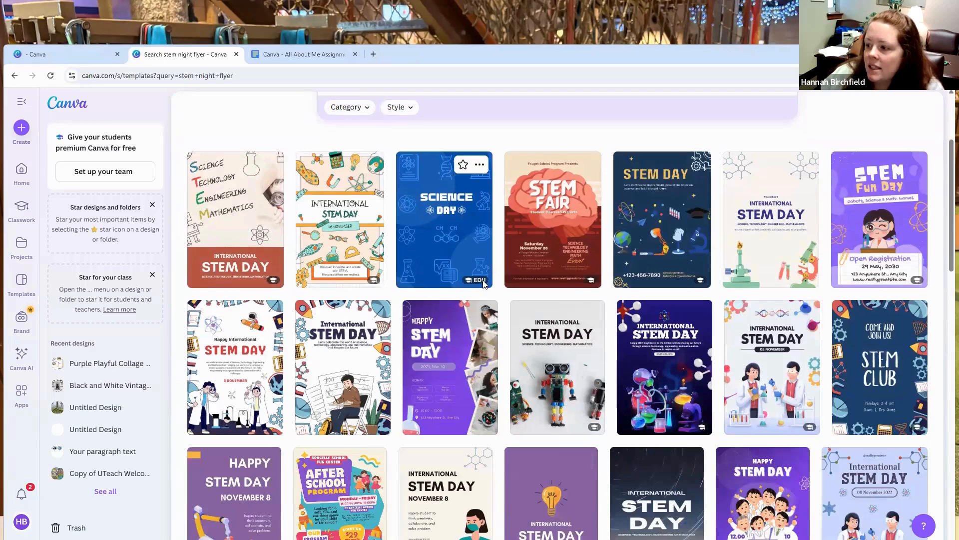
mouse_move(482, 283)
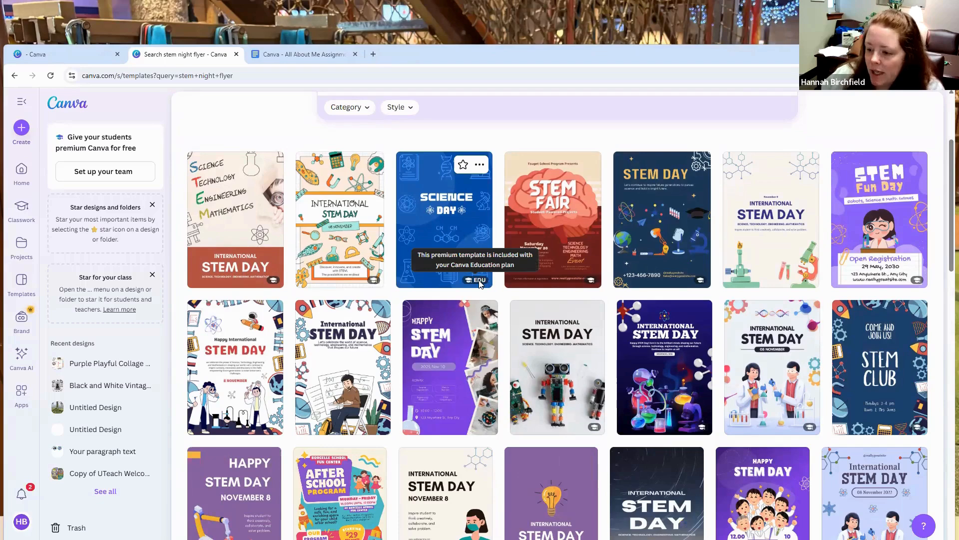
scroll(287, 458, down, 5)
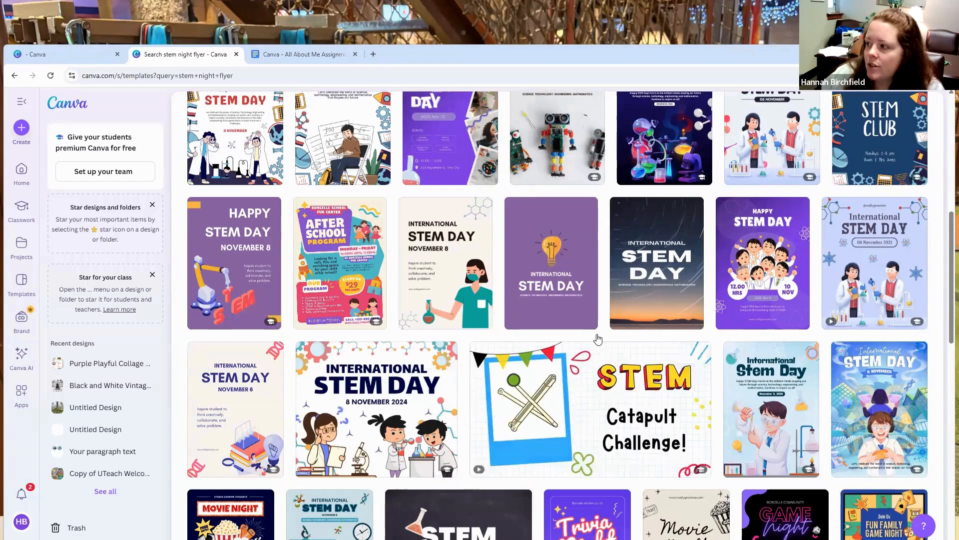
scroll(623, 342, up, 3)
scroll(733, 306, up, 2)
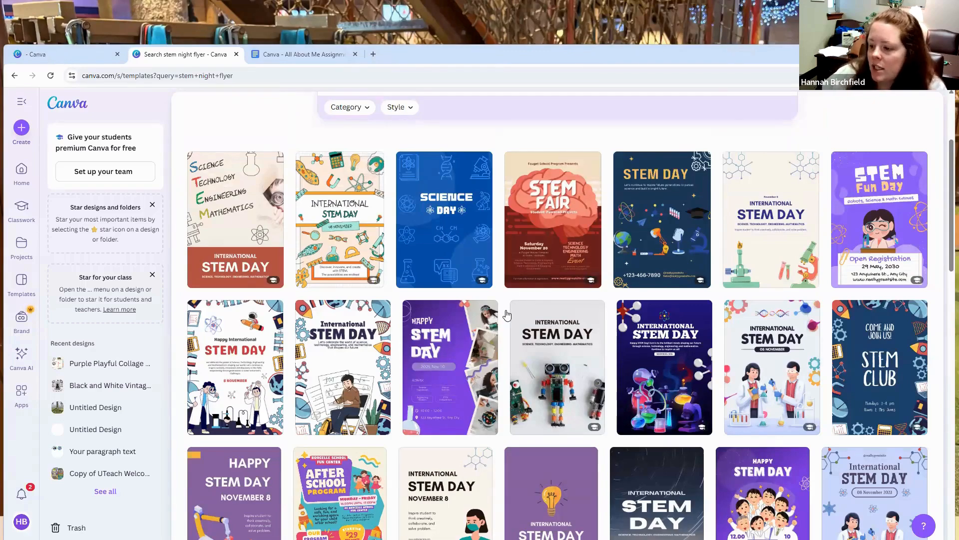
scroll(507, 313, down, 12)
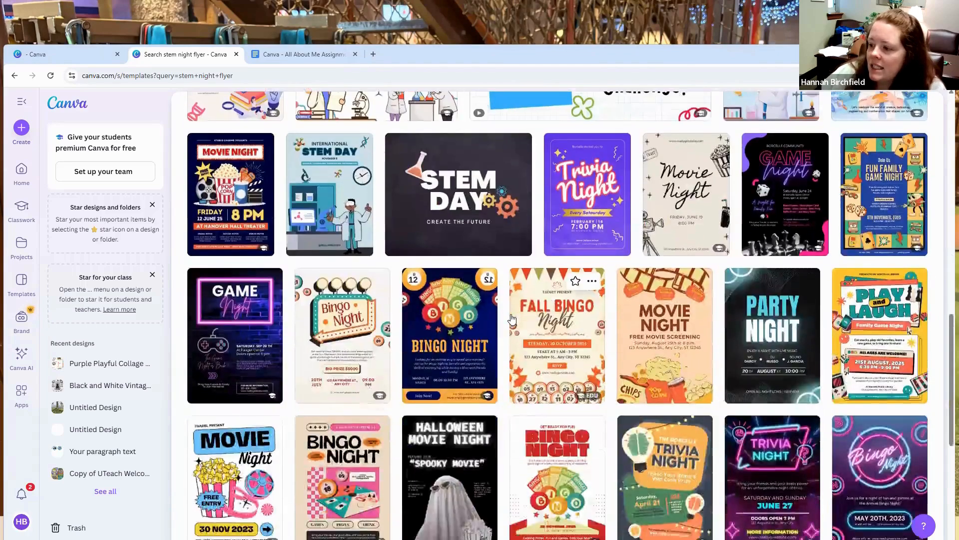
scroll(511, 318, down, 2)
scroll(503, 346, down, 2)
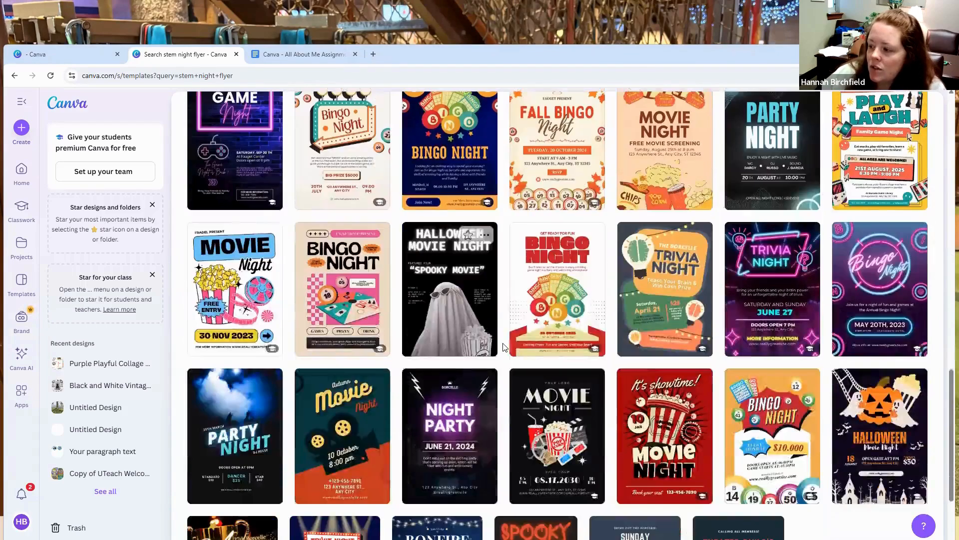
scroll(509, 341, up, 15)
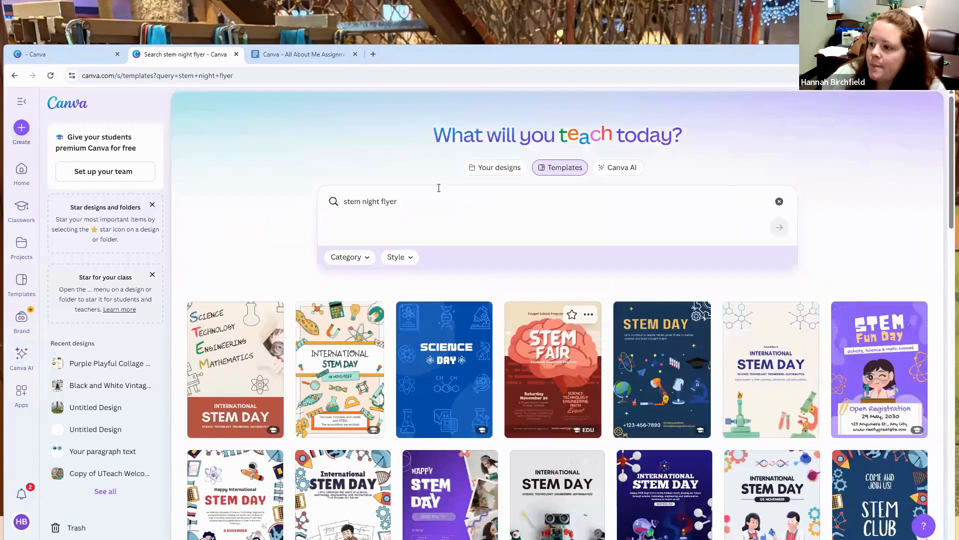
Step: Search the templates for "weekly newsletter" and browse the newsletter designs
click(338, 198)
text(we)
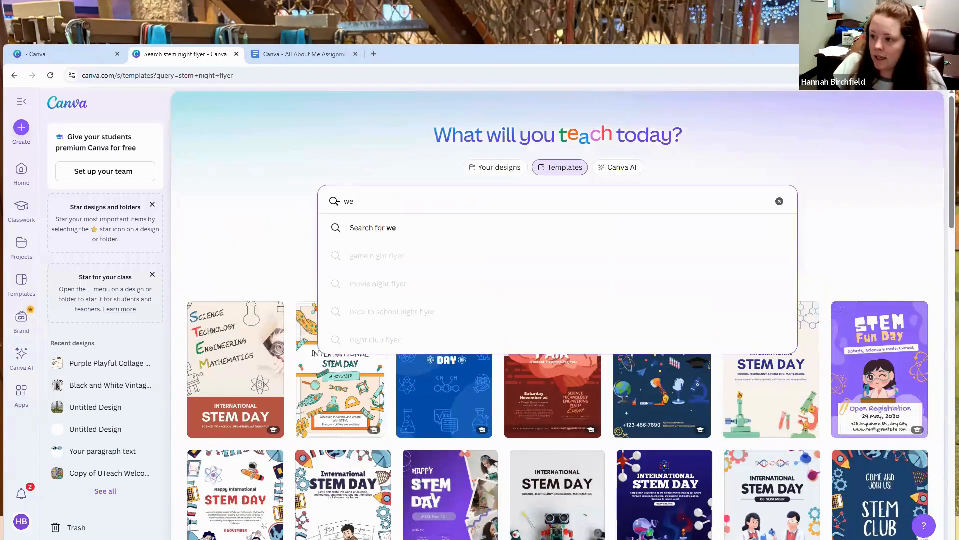
text(ekly newlett)
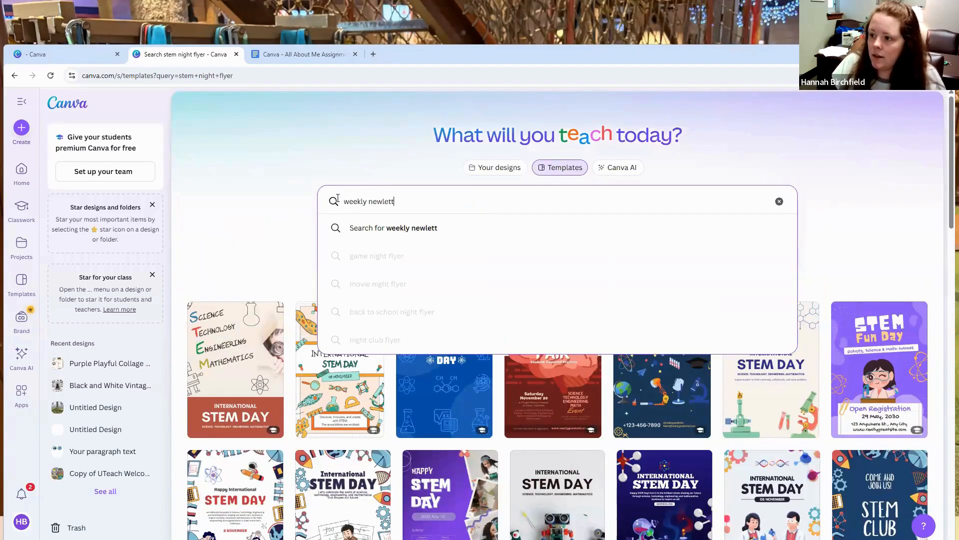
key(BackSpace)
key(BackSpace)
key(BackSpace)
key(BackSpace)
text(sletter)
key(Return)
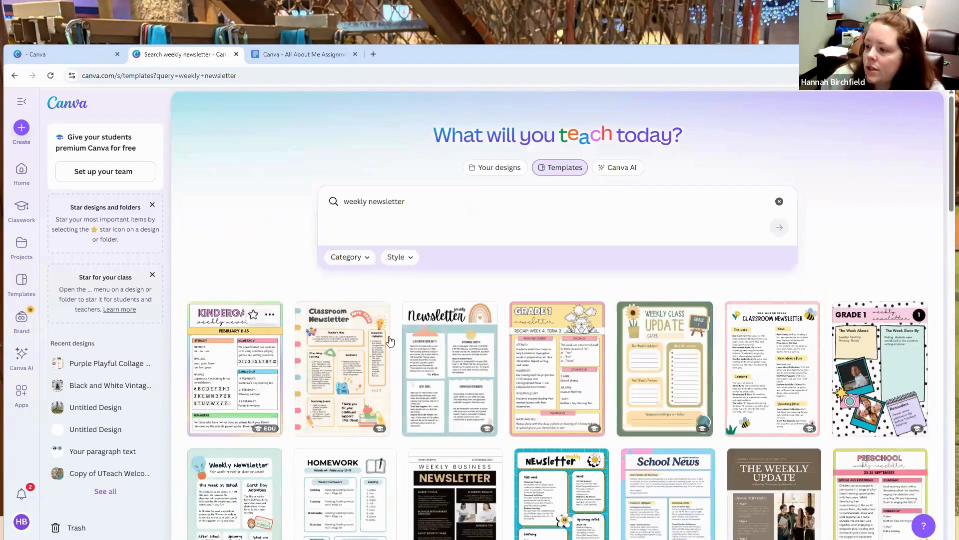
scroll(358, 303, down, 1)
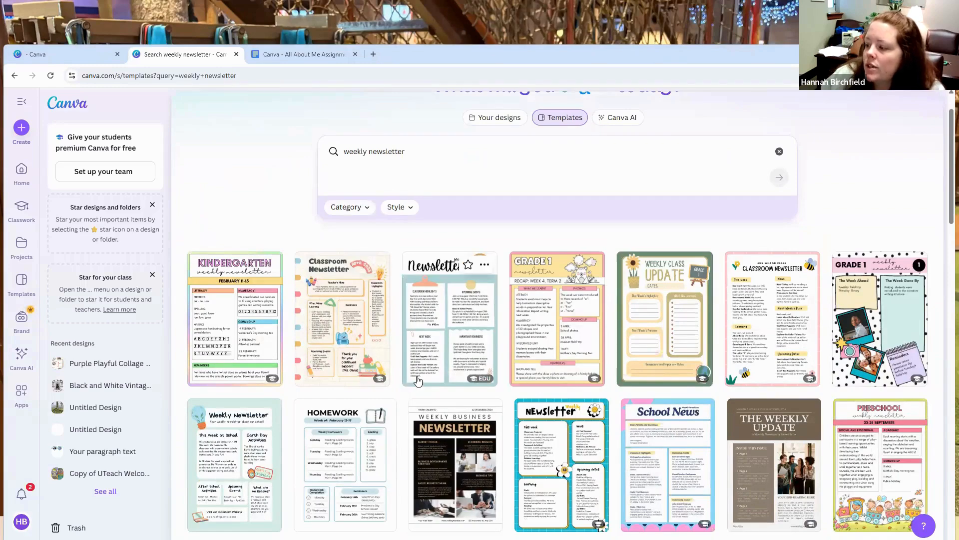
scroll(418, 380, down, 1)
scroll(419, 380, down, 1)
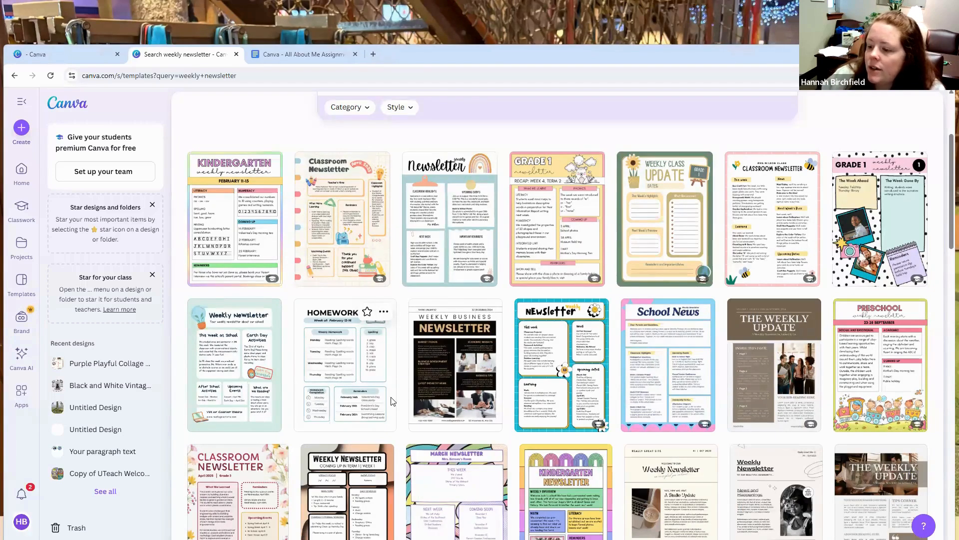
scroll(404, 395, down, 1)
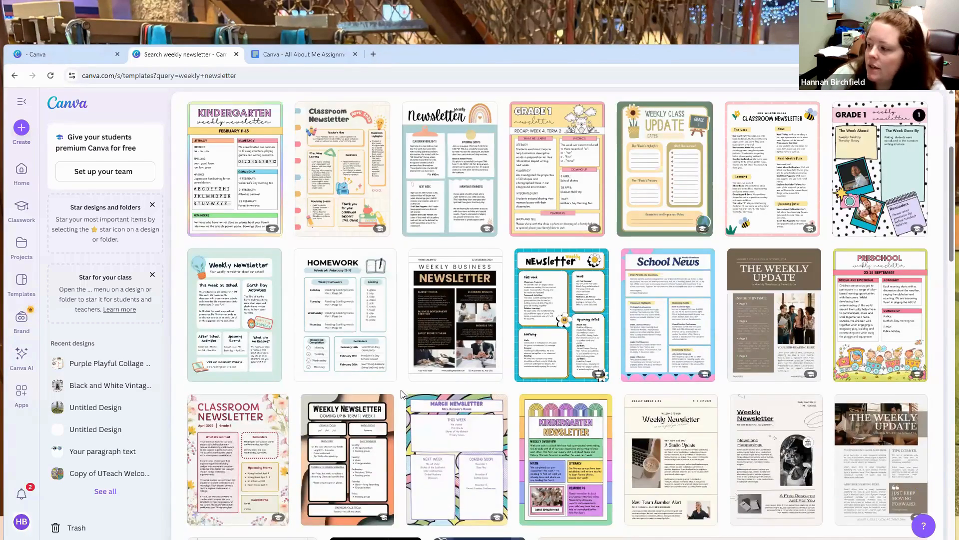
scroll(402, 392, down, 3)
scroll(402, 393, up, 7)
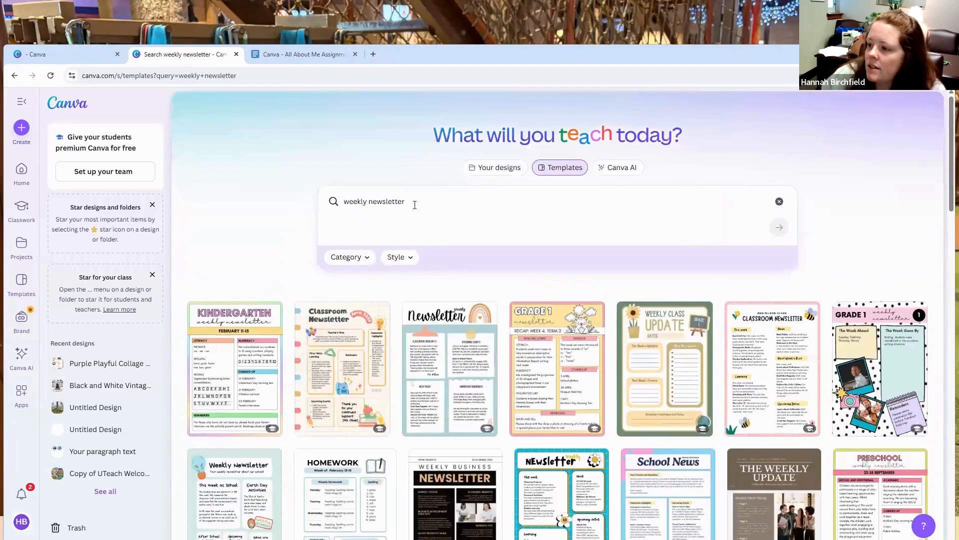
Step: Change the template search back to "all about me flyer"
click(323, 201)
text(al)
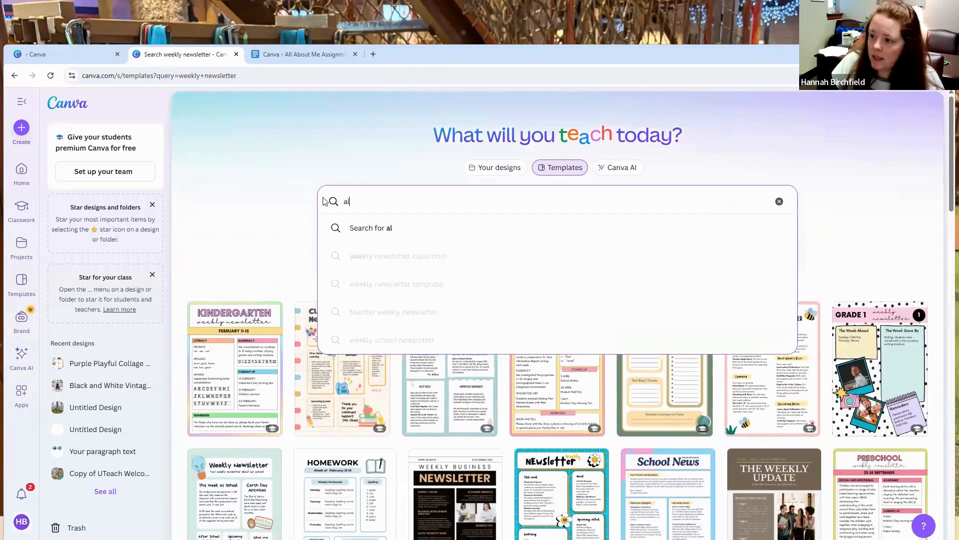
text(l about me flyer)
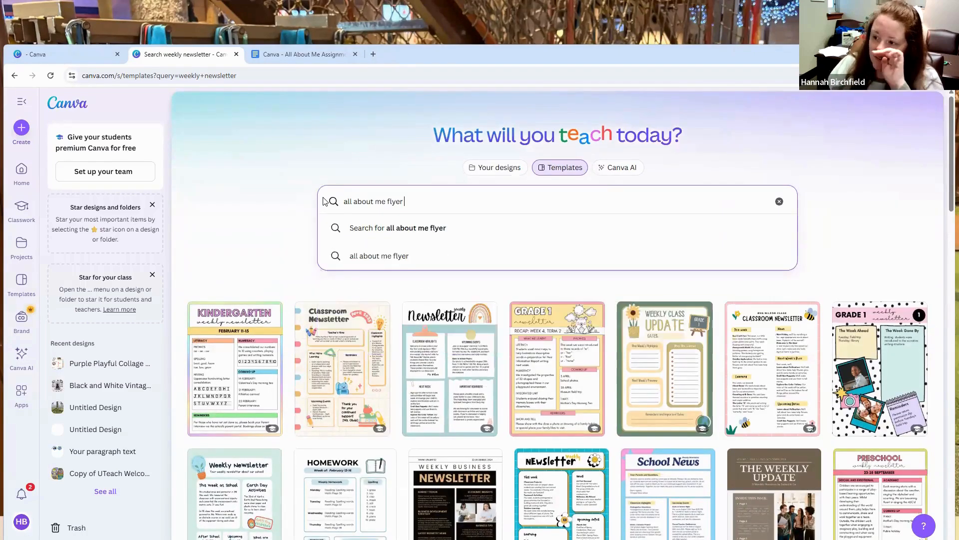
key(Return)
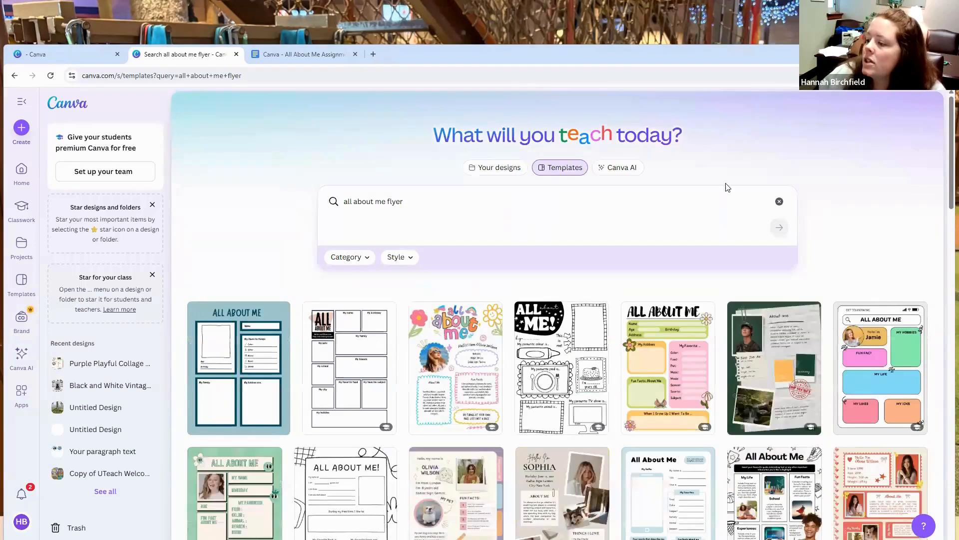
Step: Browse the All About Me flyer templates to compare layouts suited to the assignment
scroll(868, 219, down, 4)
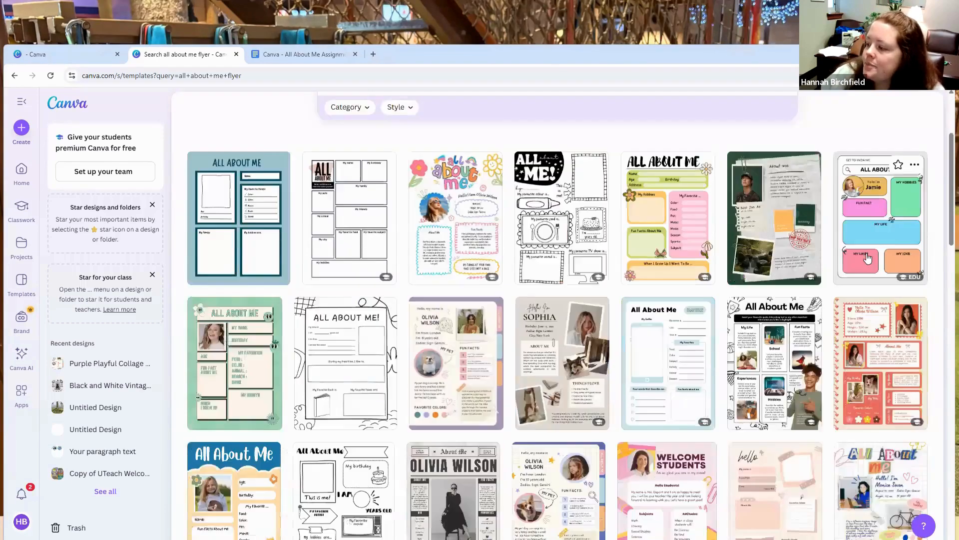
scroll(871, 259, down, 5)
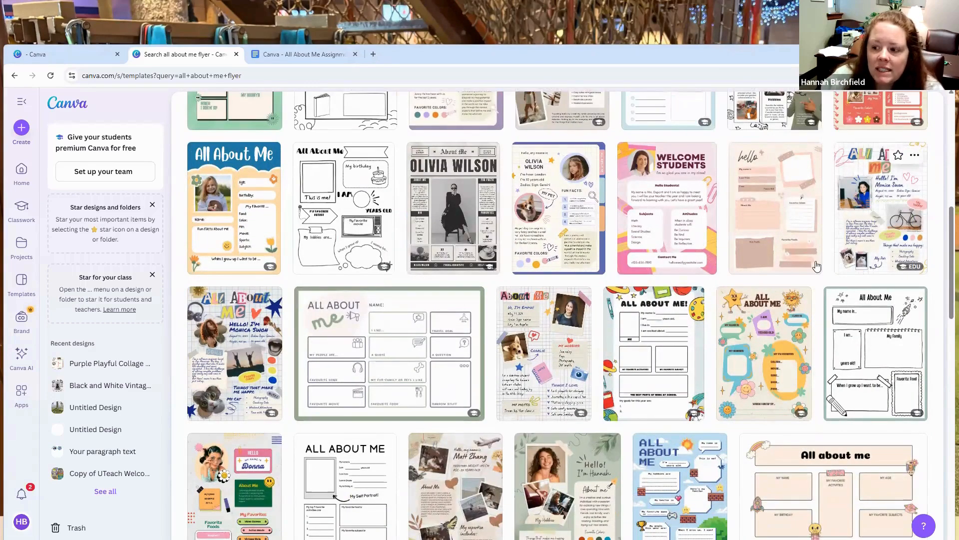
scroll(777, 305, up, 8)
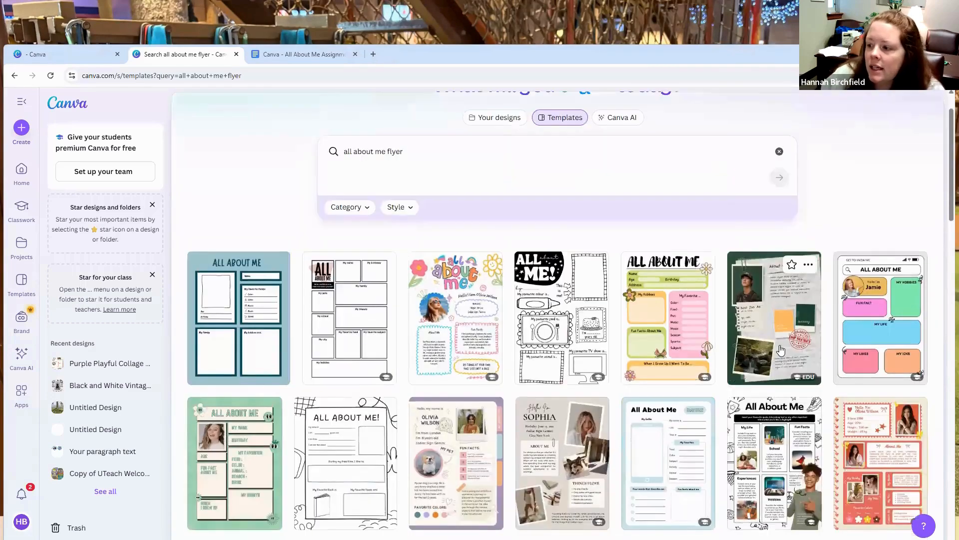
scroll(784, 348, down, 2)
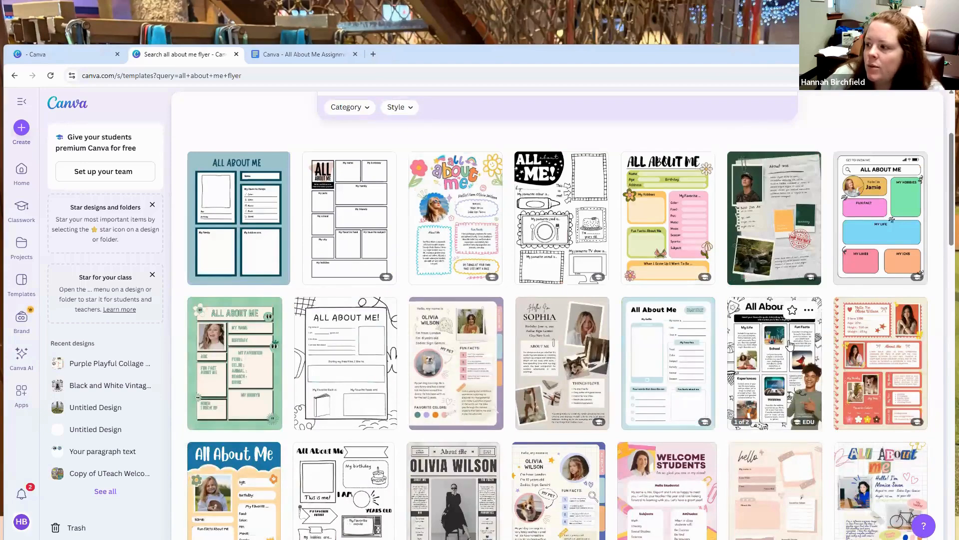
scroll(786, 344, down, 4)
scroll(683, 379, down, 5)
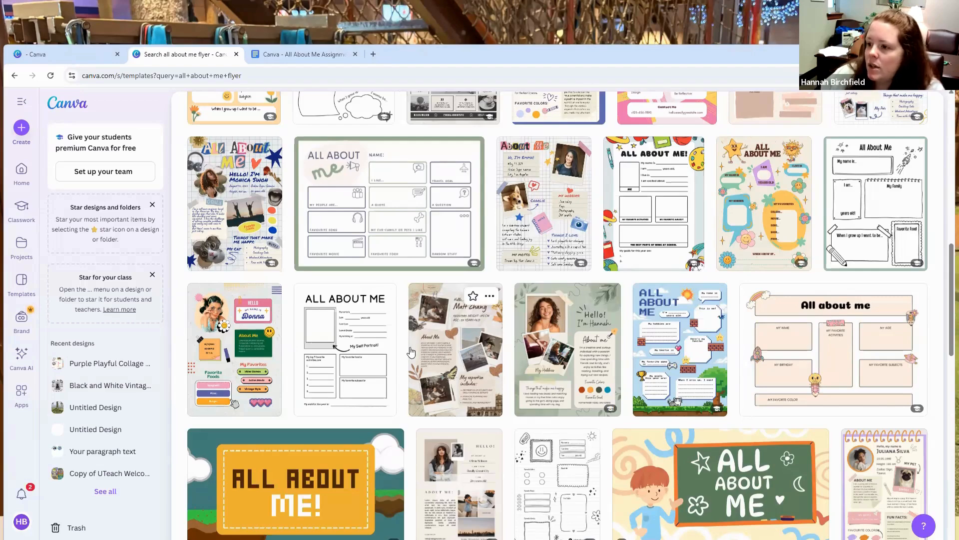
scroll(425, 346, up, 4)
scroll(425, 346, up, 2)
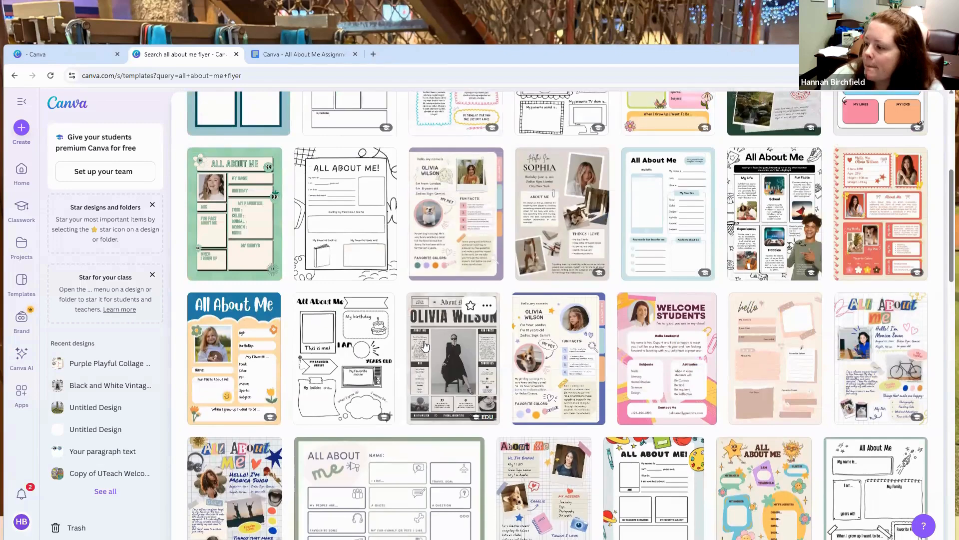
Step: Preview the purple illustrative All About Me template, close it, and open the Purple Playful Collage All About Me Poster for customizing
scroll(425, 344, up, 1)
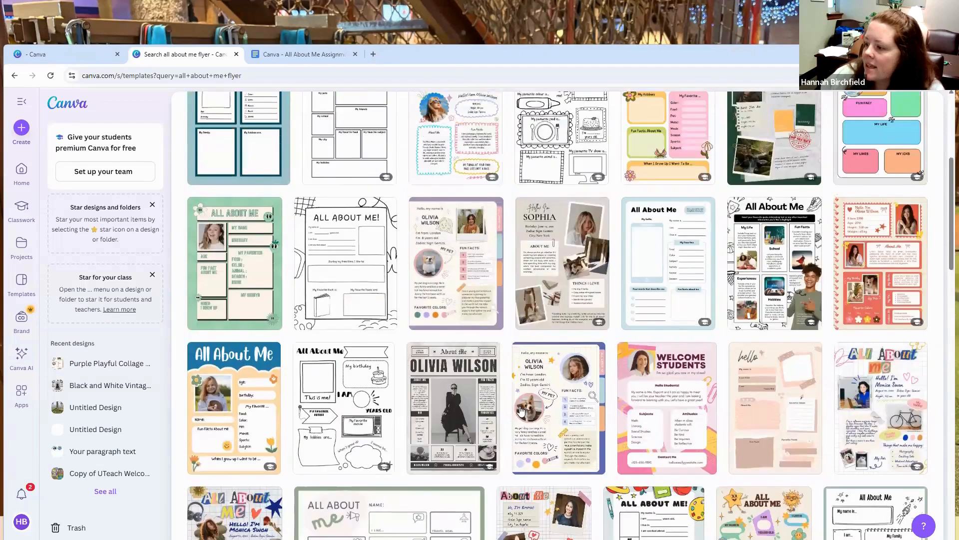
click(569, 406)
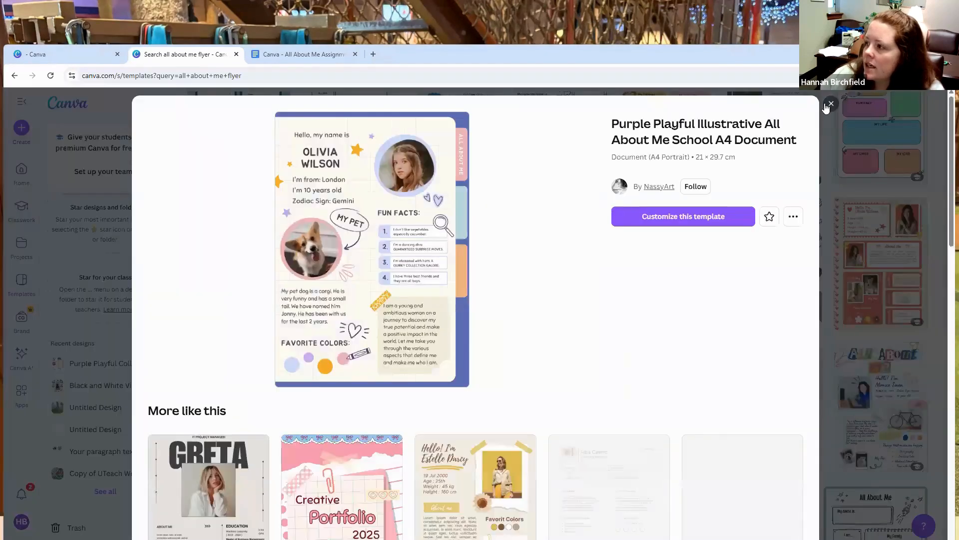
key(Escape)
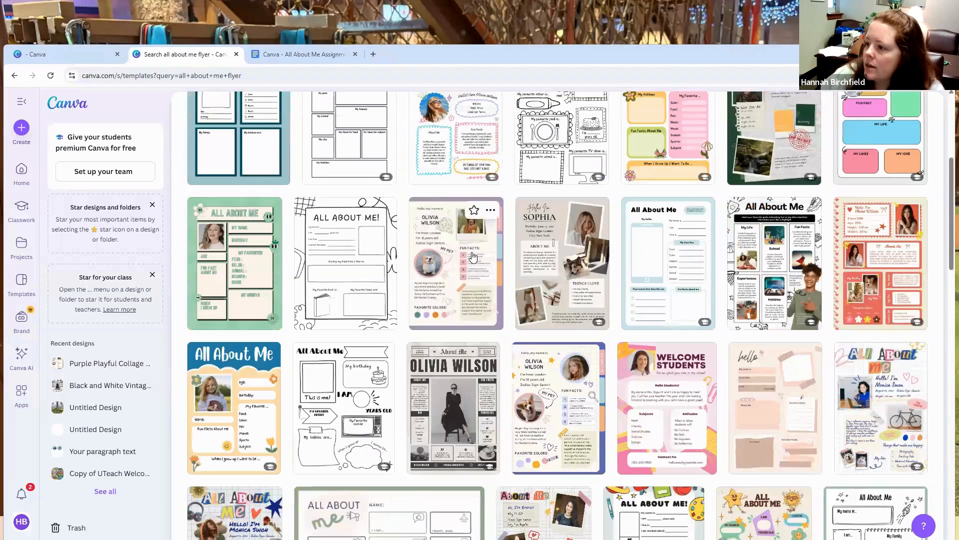
click(500, 252)
click(691, 485)
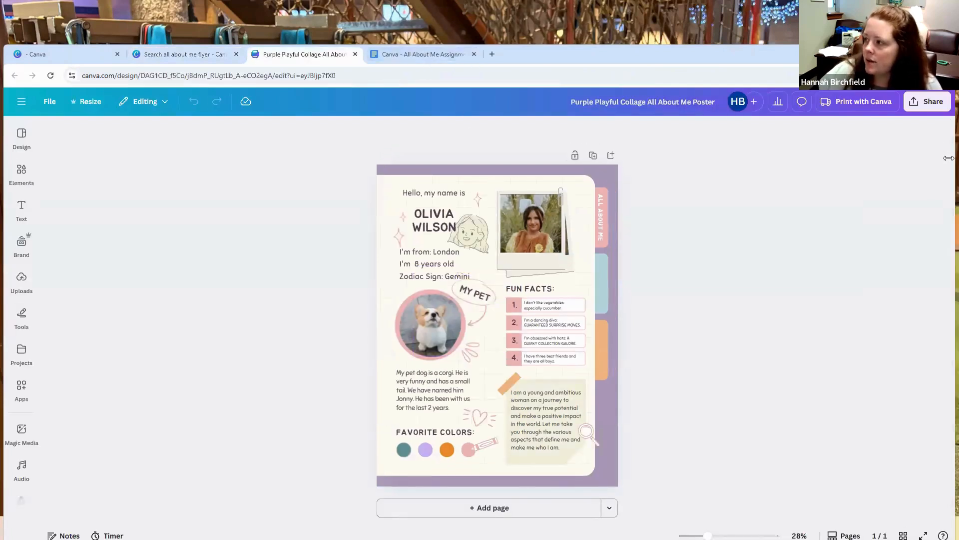
Step: Arrange the poster and the Canva - All About Me Assignment document in separate side-by-side windows, with the document's full page width visible
drag(949, 158, 474, 158)
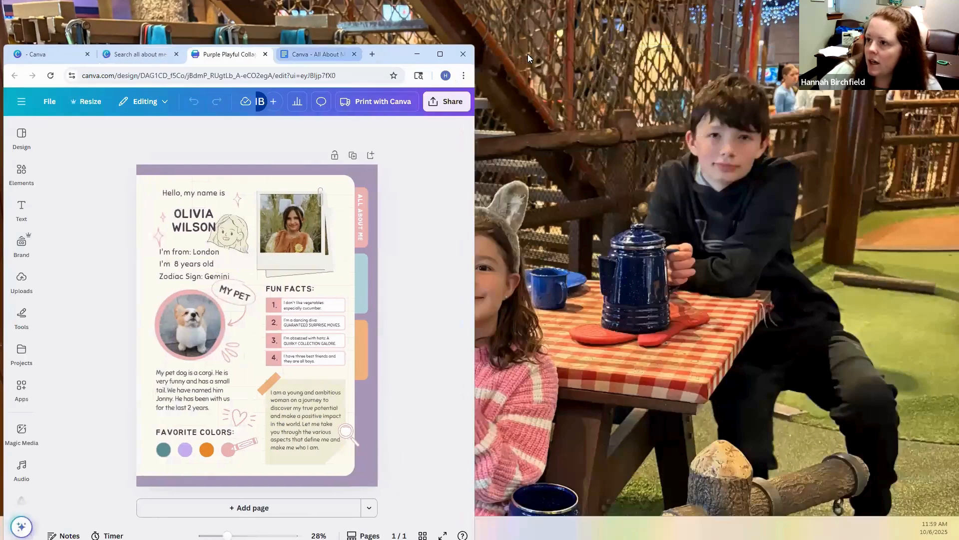
drag(321, 54, 529, 55)
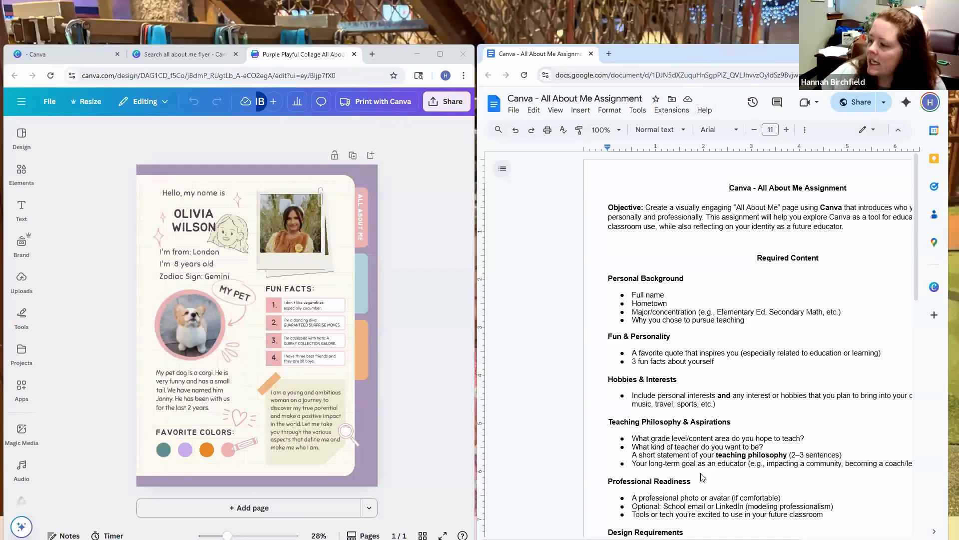
drag(699, 54, 701, 45)
drag(640, 532, 704, 532)
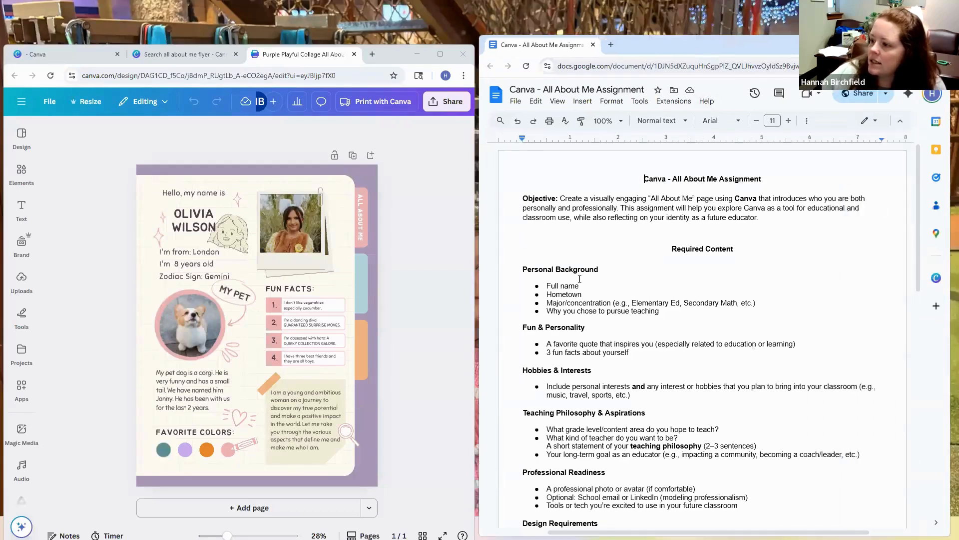
Step: Replace the placeholder name on the poster with the author's full name in capitals
double_click(175, 216)
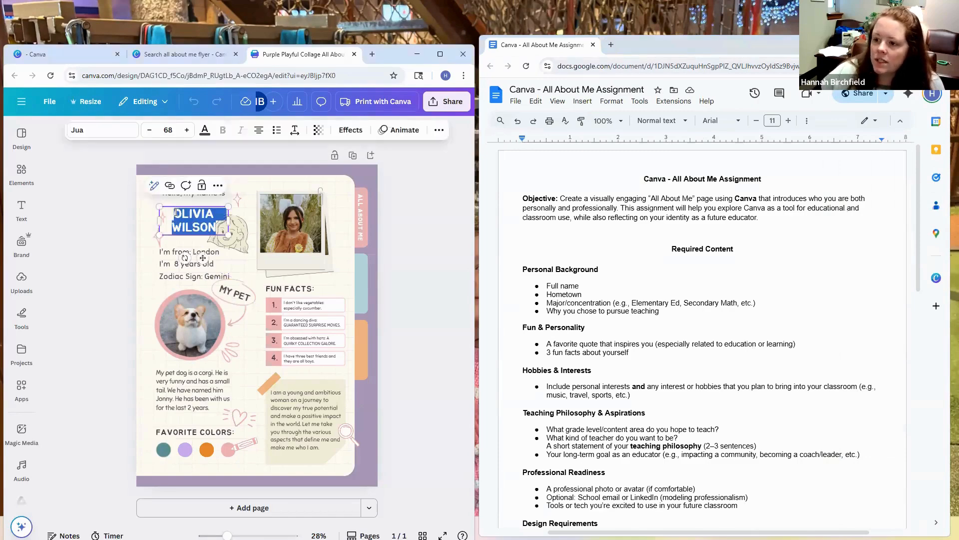
drag(174, 215, 214, 226)
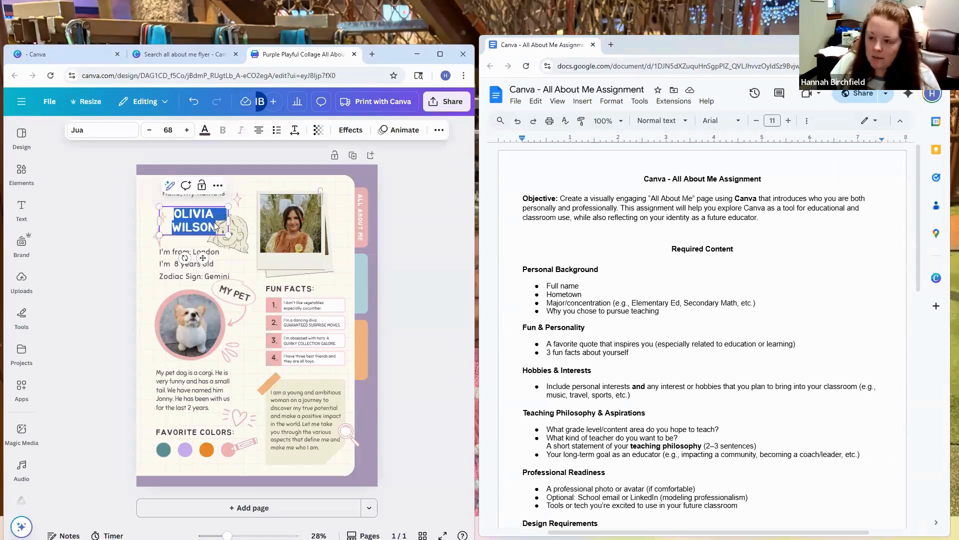
text(HANNAH BIRCH)
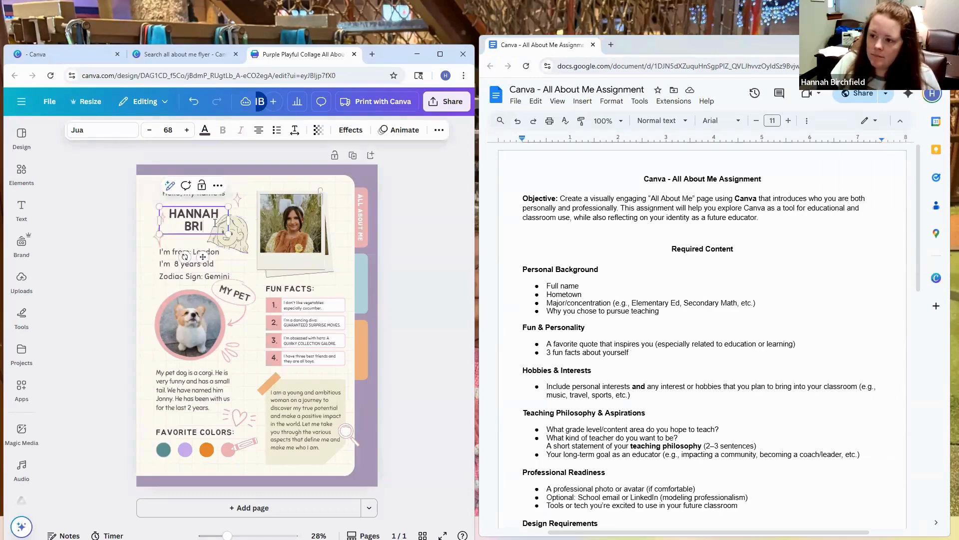
text(FIELD)
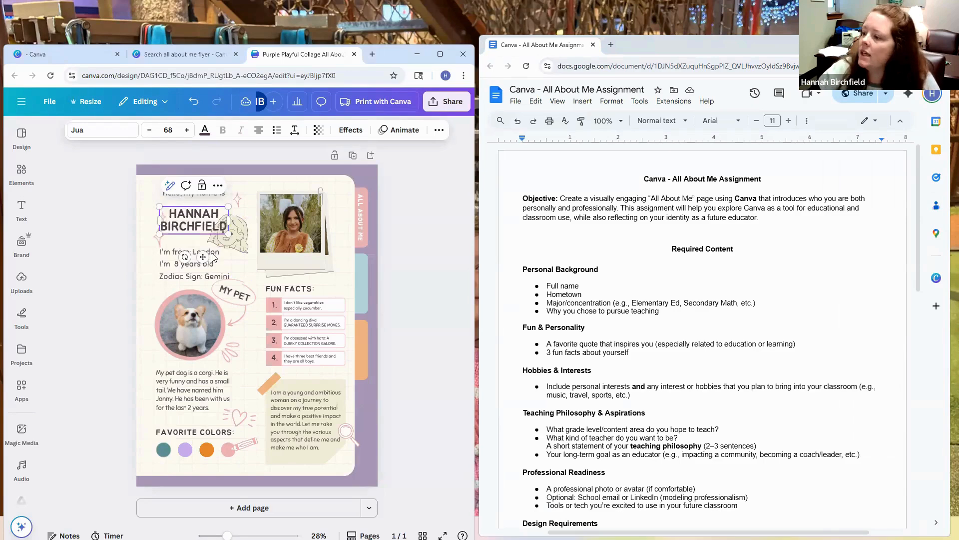
Step: Change the hometown line to "I'm from: Decatur, AL" and keep it on a single line
double_click(195, 253)
click(193, 252)
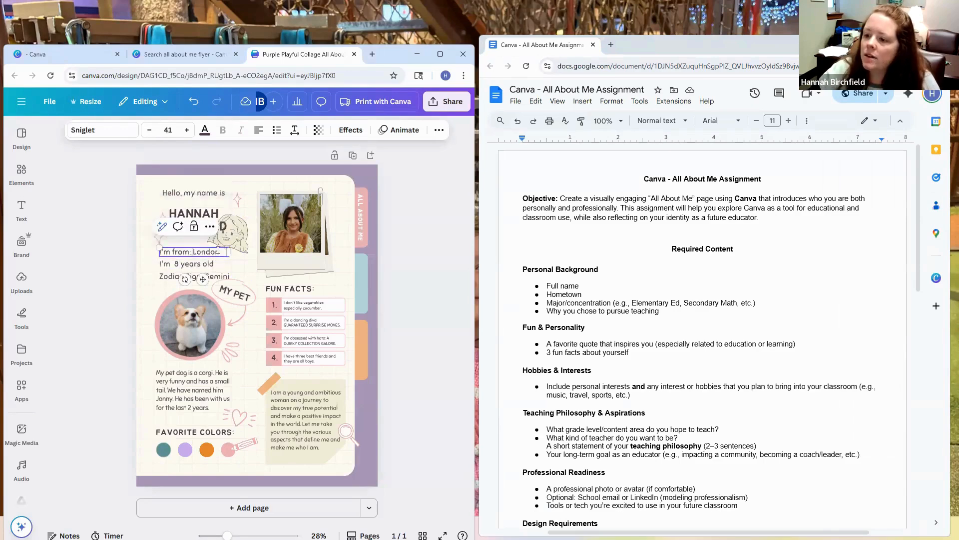
text(Decatu)
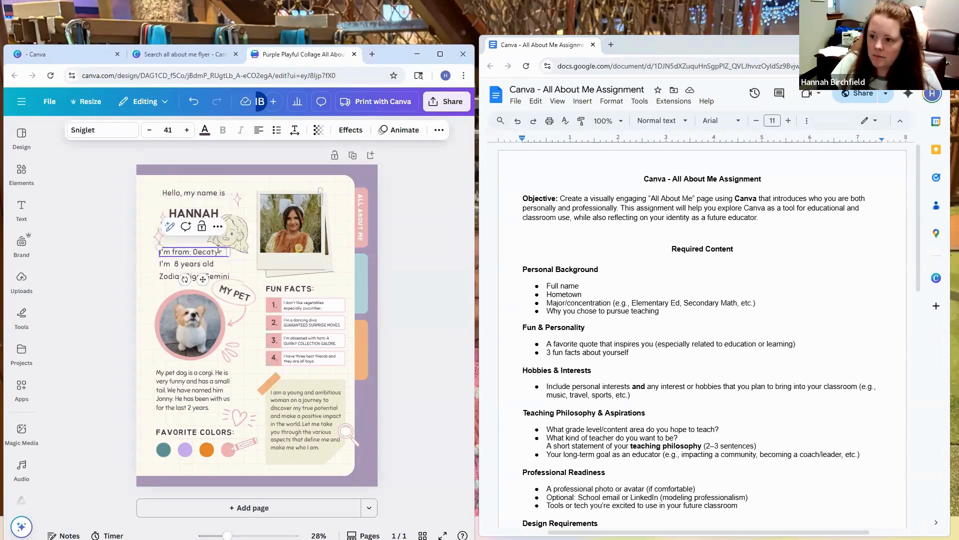
text(r)
key(BackSpace)
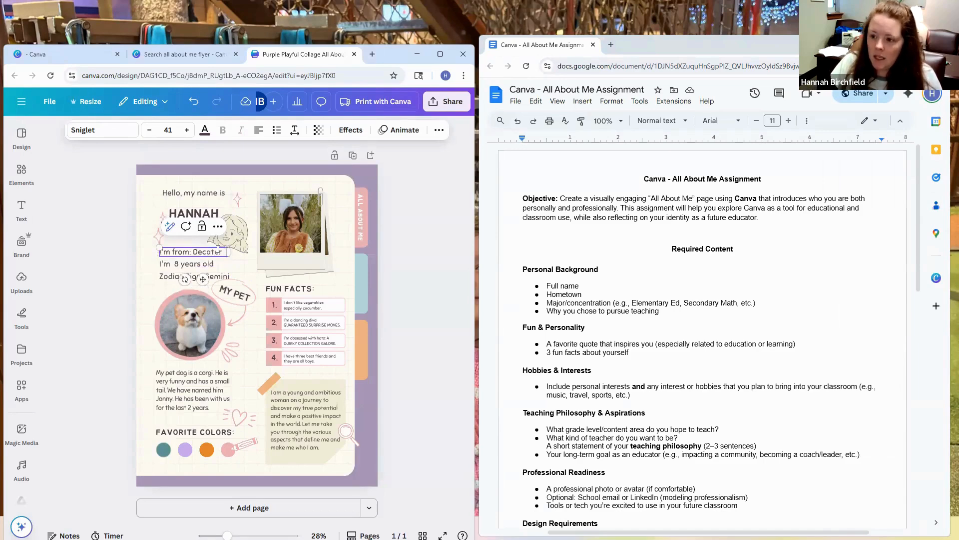
key(Return)
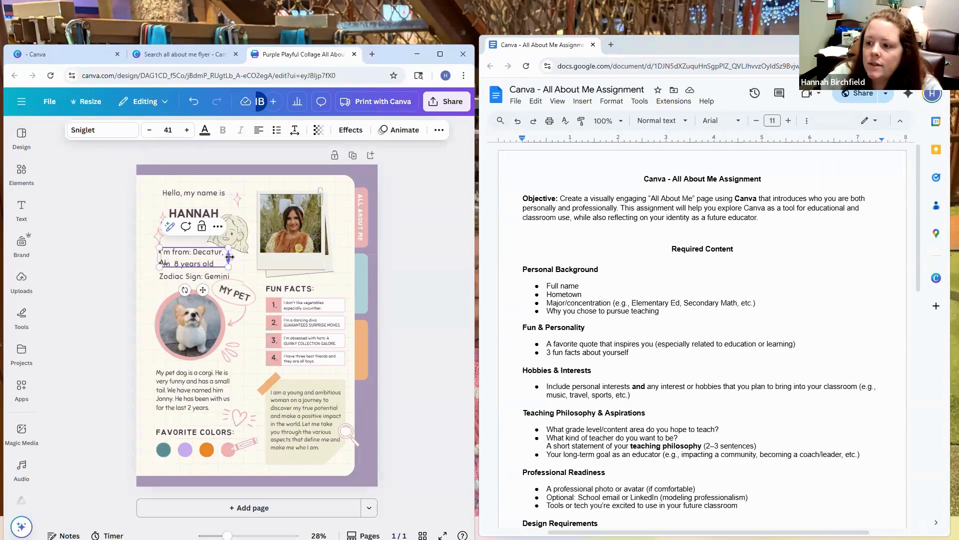
key(BackSpace)
text(AL)
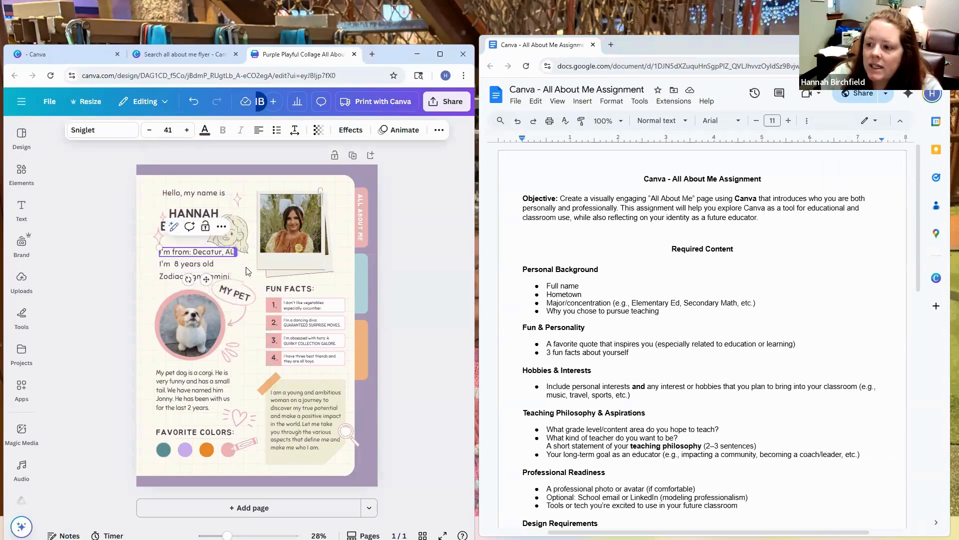
Step: Replace the age line with "Major: BS in Math, Minor in STEM Education" and widen its text box to fit one line
click(220, 265)
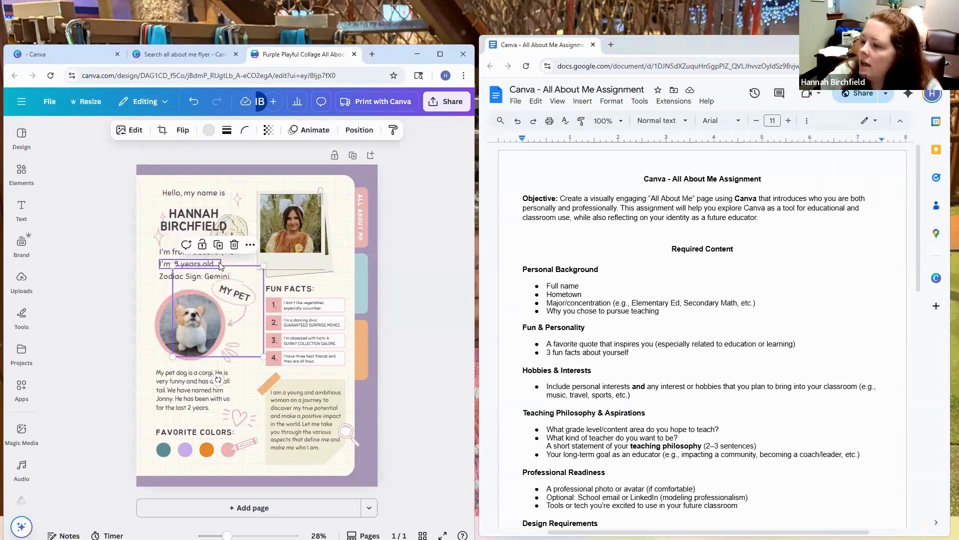
click(221, 264)
double_click(224, 264)
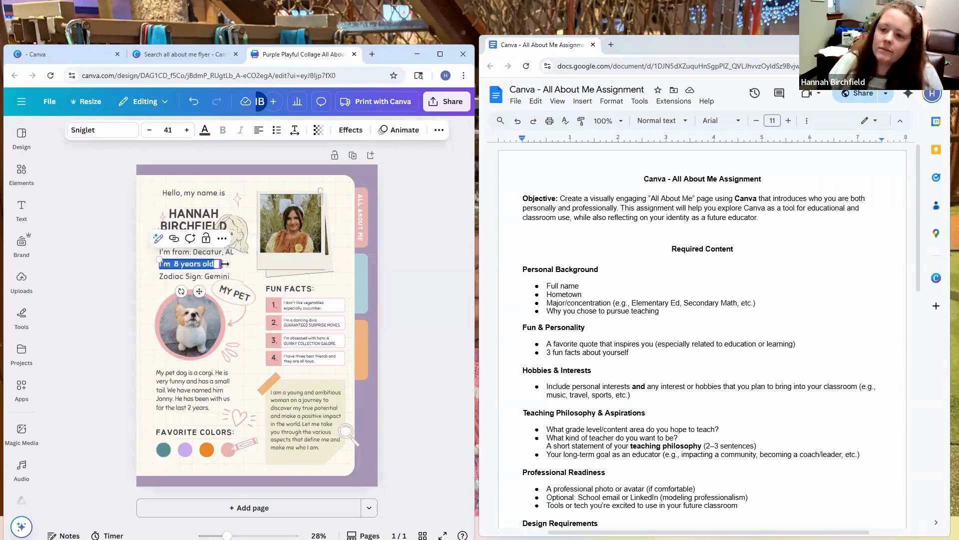
text(Major: BS)
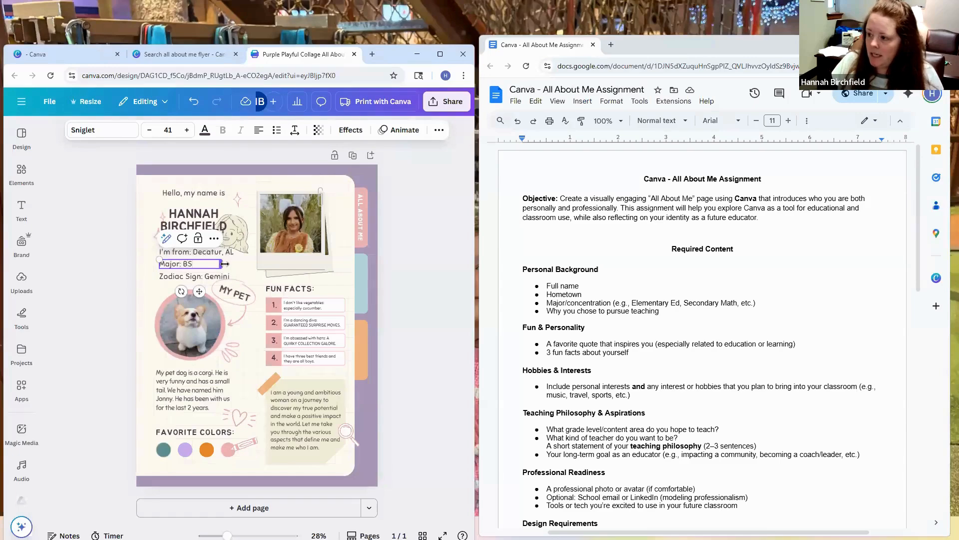
text( in Ma)
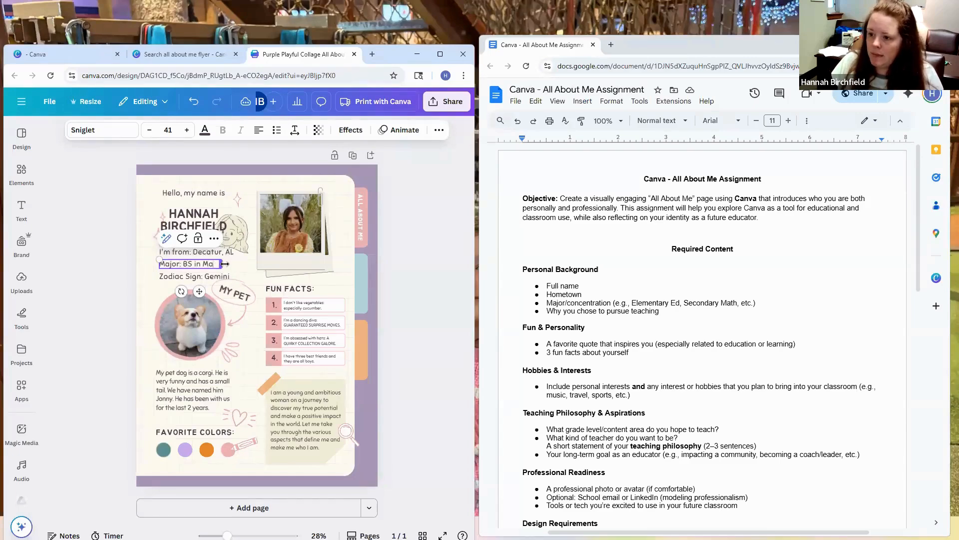
text(th)
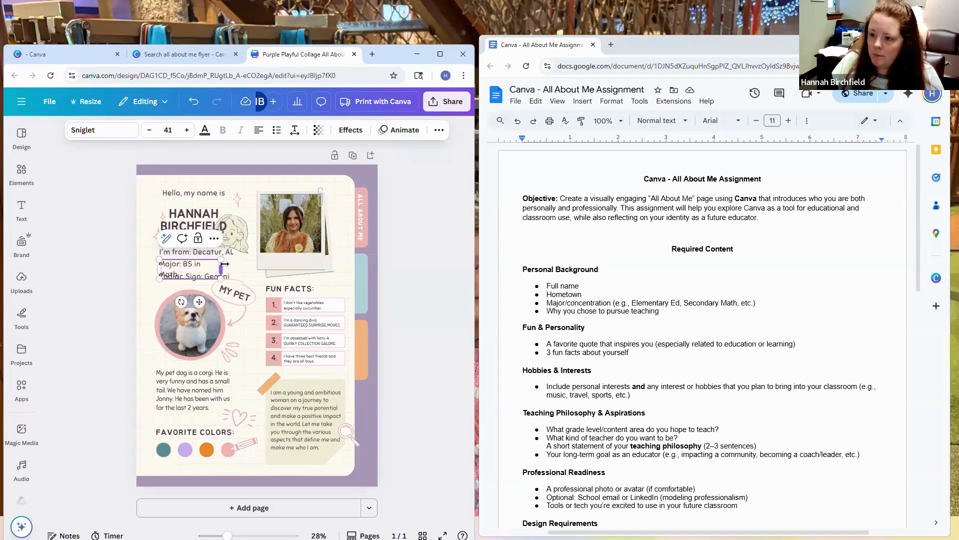
text(, Minor in STEM E)
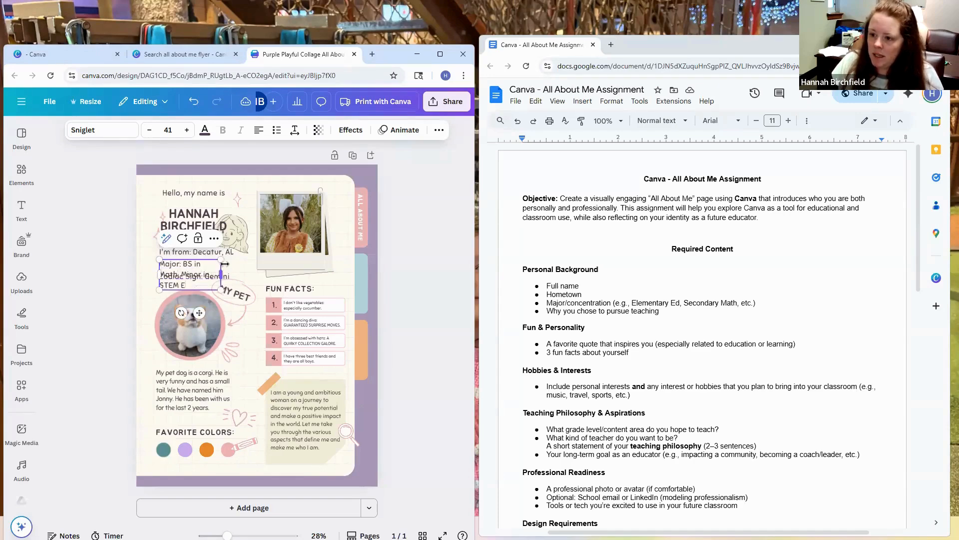
text(ducation)
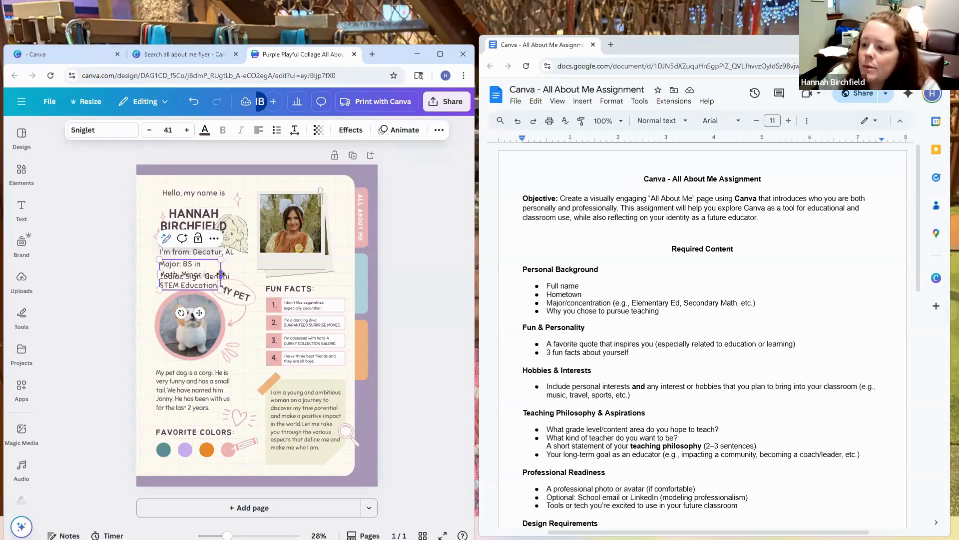
drag(221, 274, 324, 266)
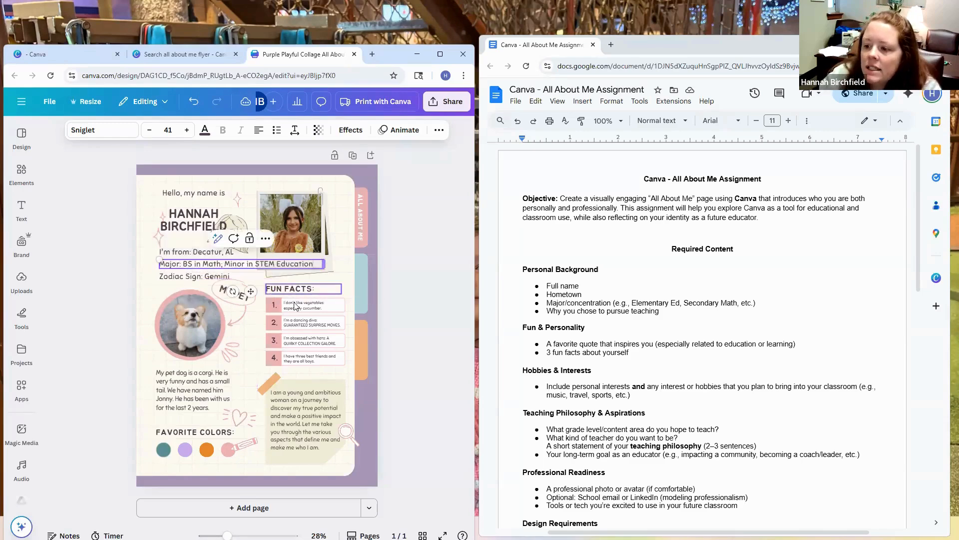
Step: Lower the zodiac sign line and put "Minor in STEM Education" on an indented second line of the major text
click(203, 283)
drag(202, 284, 202, 293)
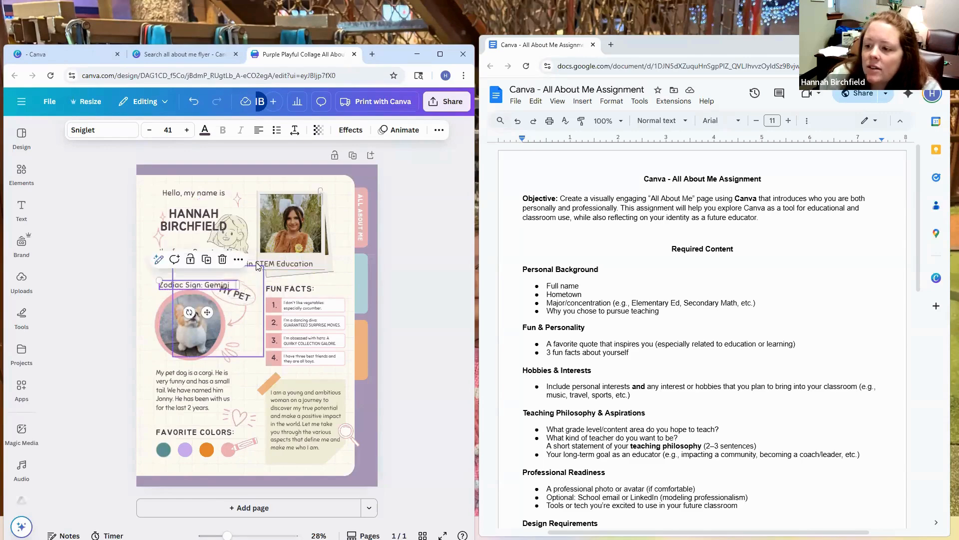
click(225, 264)
click(224, 263)
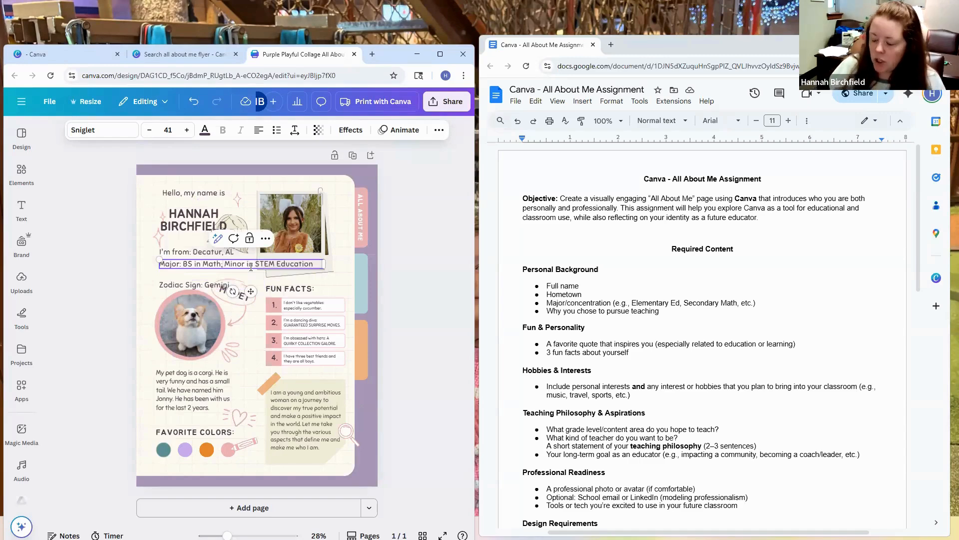
key(Return)
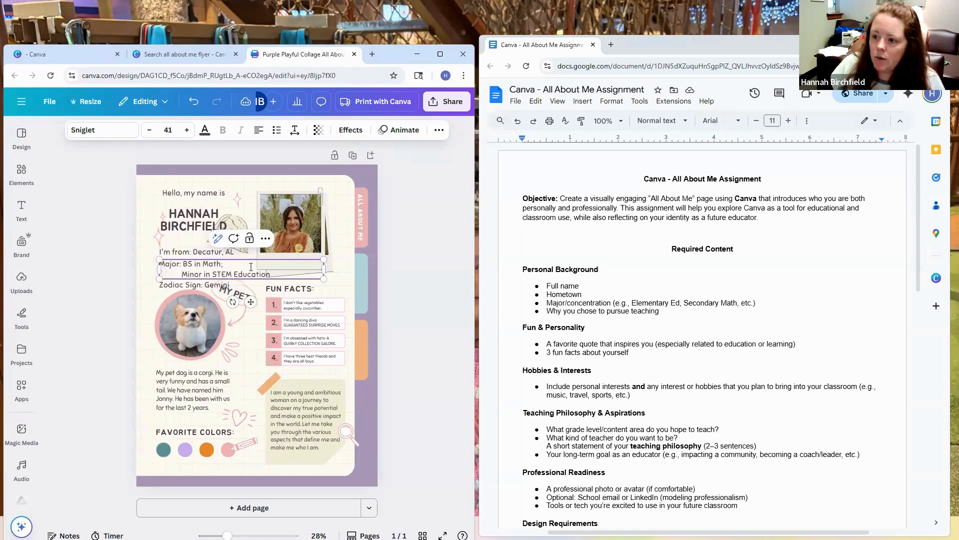
click(447, 265)
Step: Shift the polaroid photo frame up toward the poster's upper-right corner and delete the girl's face drawing beside the name
click(325, 255)
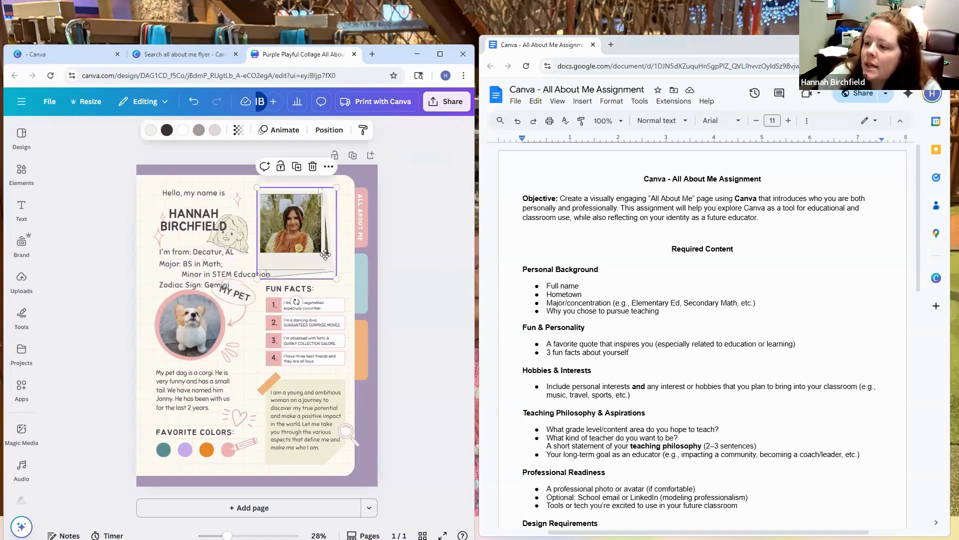
drag(325, 255, 339, 247)
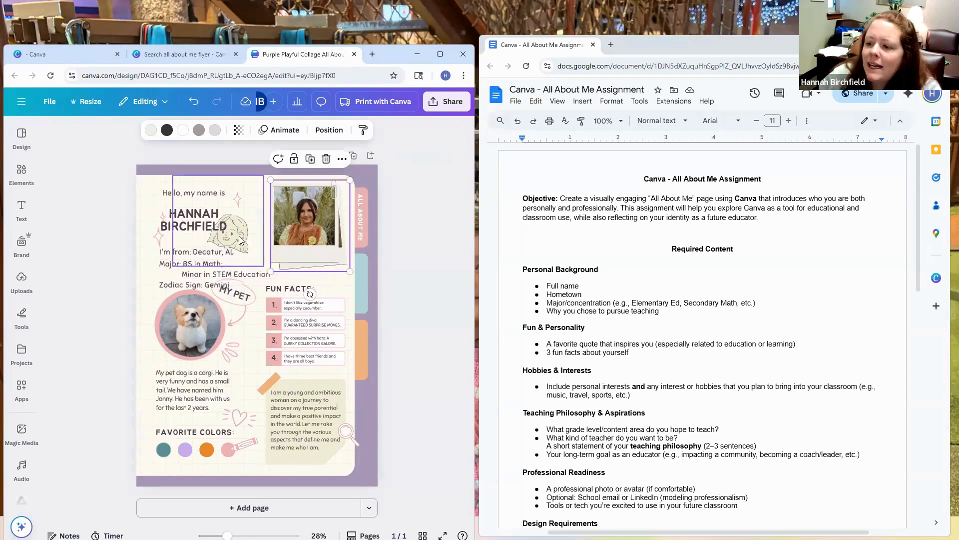
click(261, 256)
key(Delete)
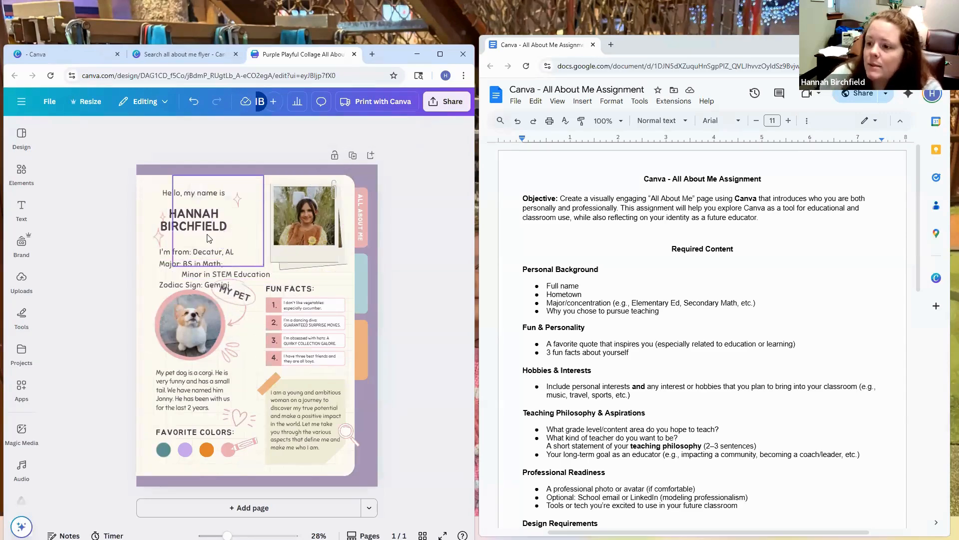
Step: Delete the pink sparkle graphics on both sides of the name
click(240, 201)
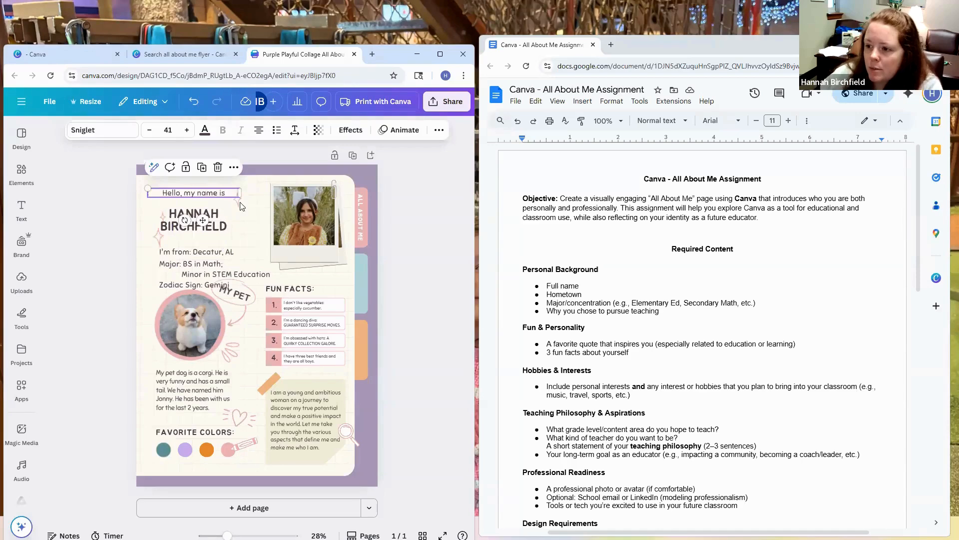
click(238, 199)
key(Delete)
click(160, 226)
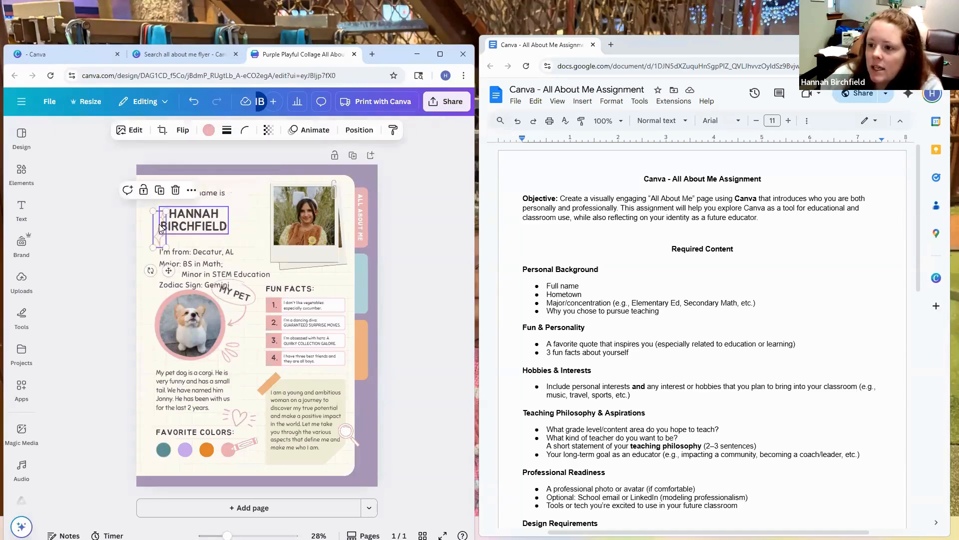
key(Delete)
Step: Move the greeting, hometown, major and zodiac lines upward to group them closely around the name on a single line
drag(193, 195, 234, 185)
drag(216, 252, 211, 213)
drag(219, 268, 214, 229)
drag(213, 285, 208, 251)
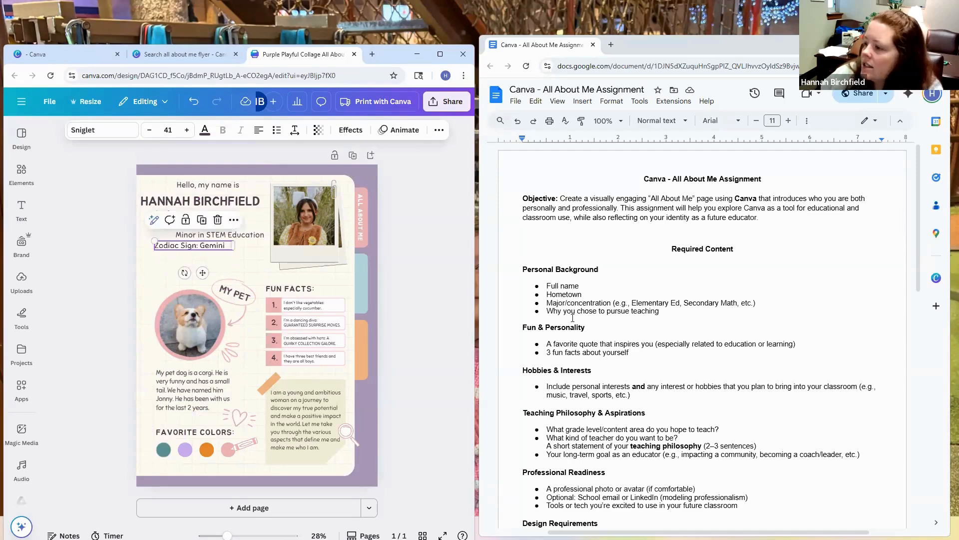
Step: Replace the zodiac sign line under the minor with the label My "Why?"
scroll(546, 304, down, 2)
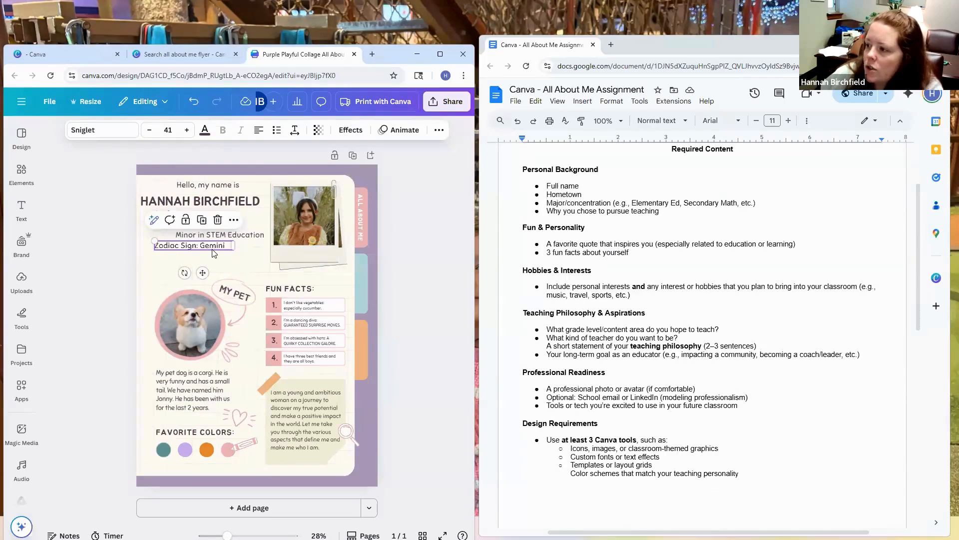
double_click(227, 245)
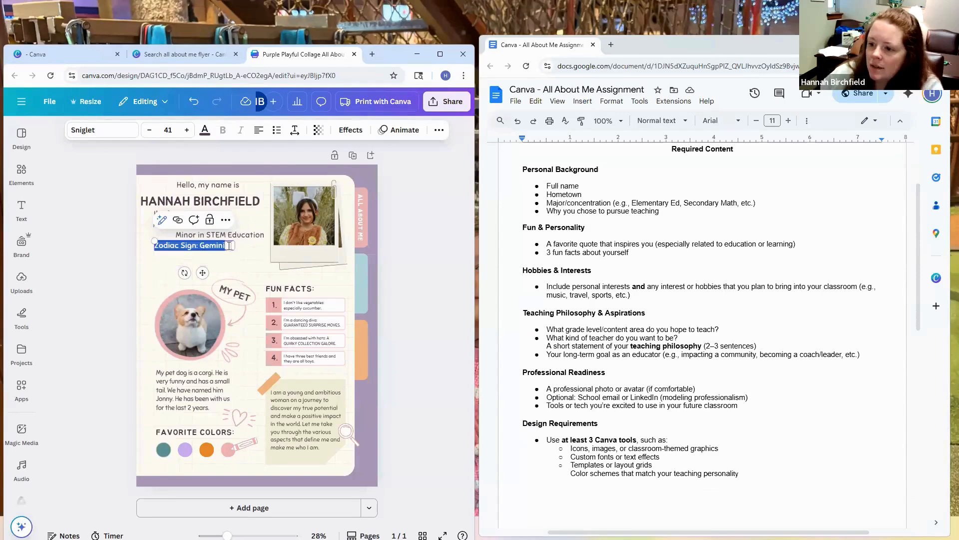
text(M)
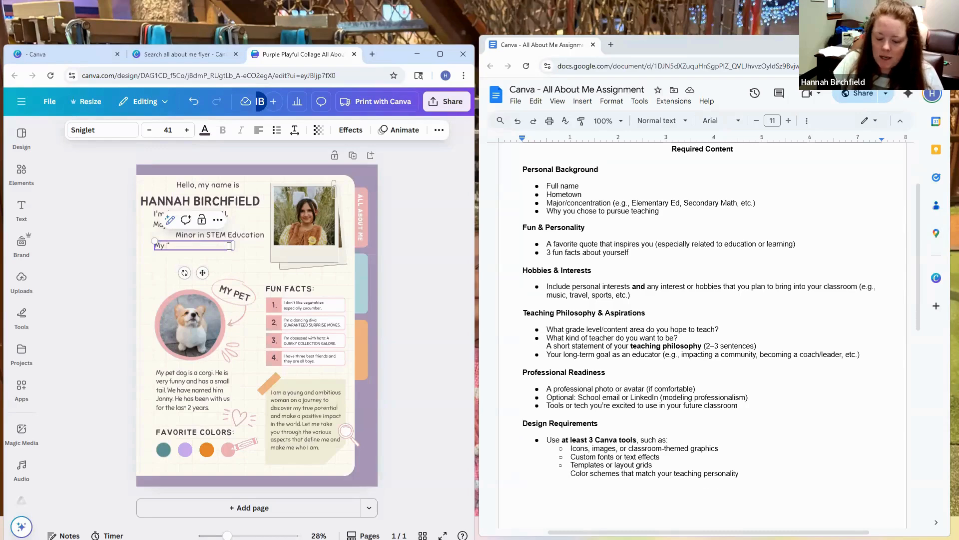
text(y "why??)
key(BackSpace)
key(BackSpace)
key(BackSpace)
key(BackSpace)
key(BackSpace)
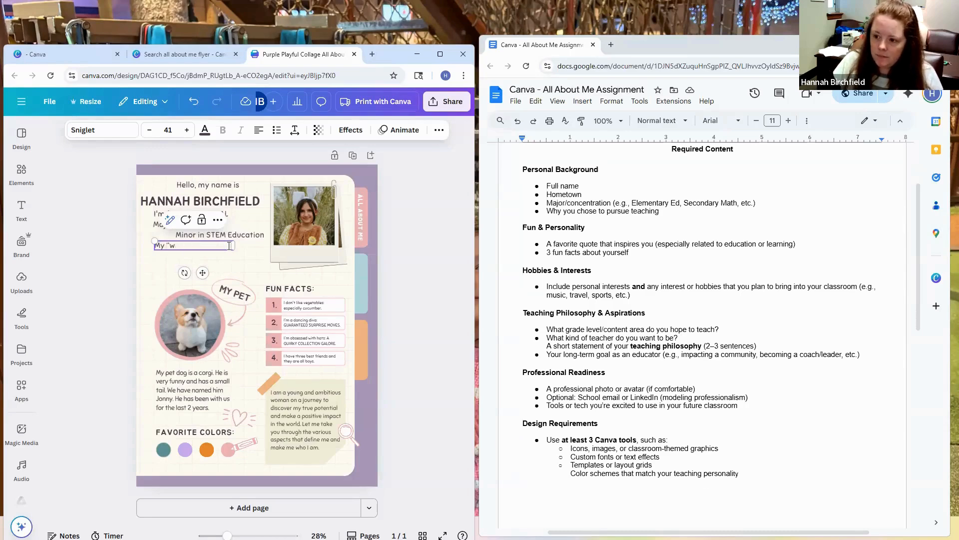
text(Why)
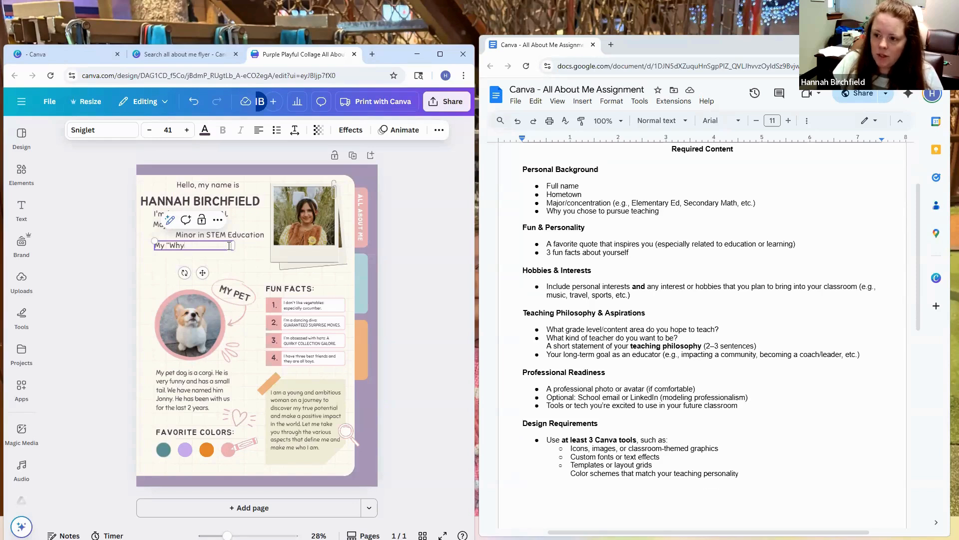
text(?)
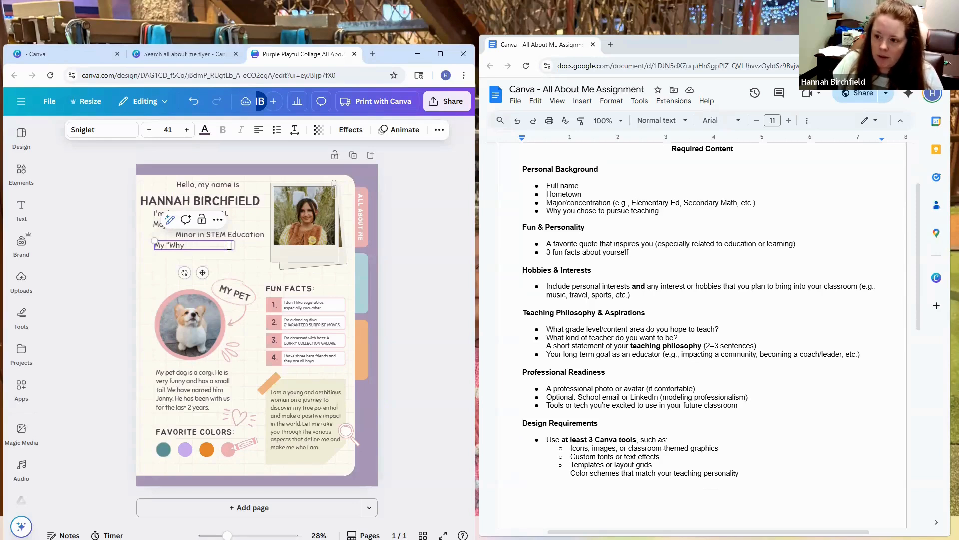
text(?")
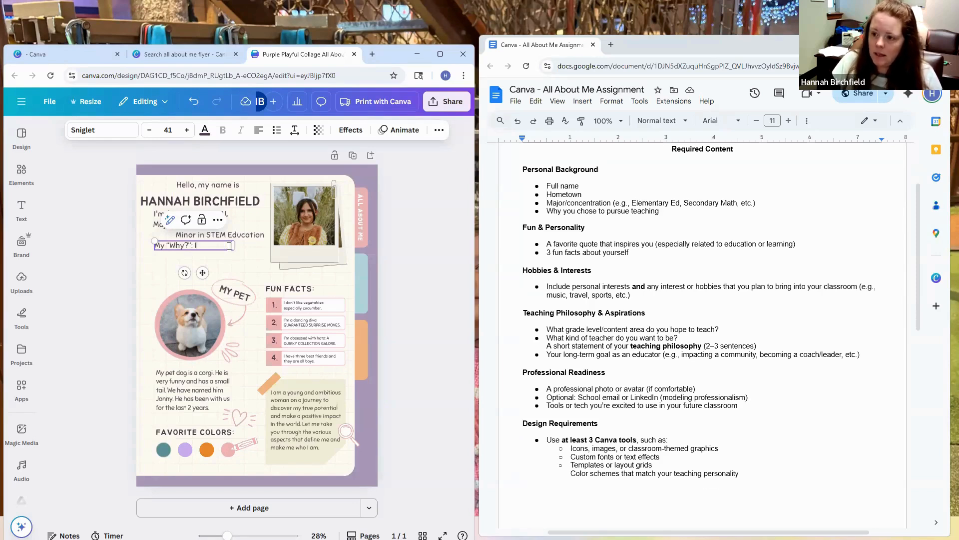
text(: I chose)
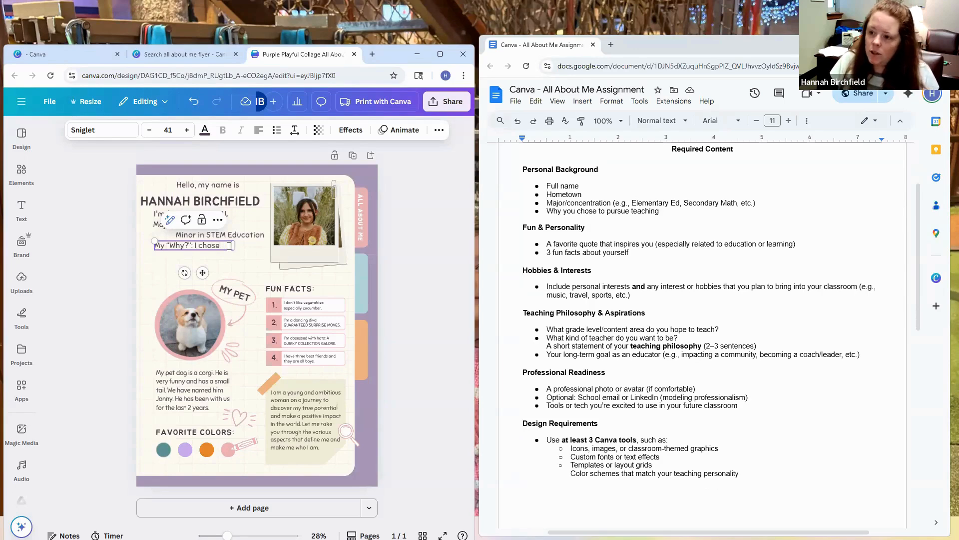
text( to pursue teaching becasue)
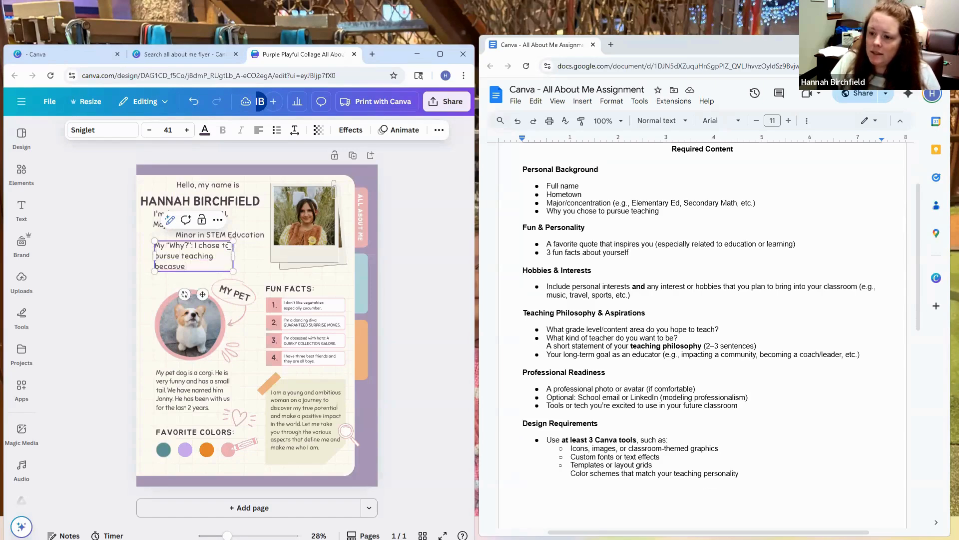
Step: Continue the My "Why?" line with ": I chose to pursue teaching because"
key(BackSpace)
key(BackSpace)
key(BackSpace)
text(use)
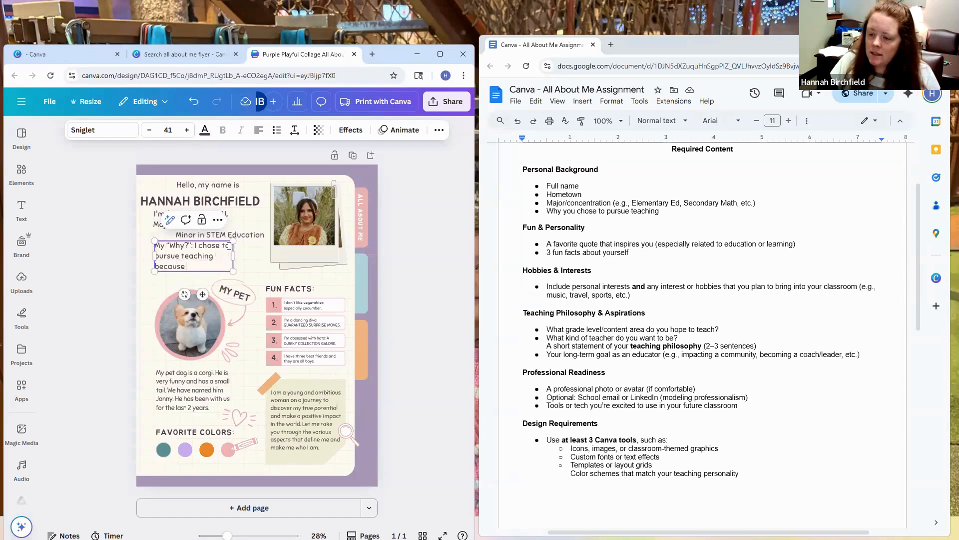
text( I)
key(BackSpace)
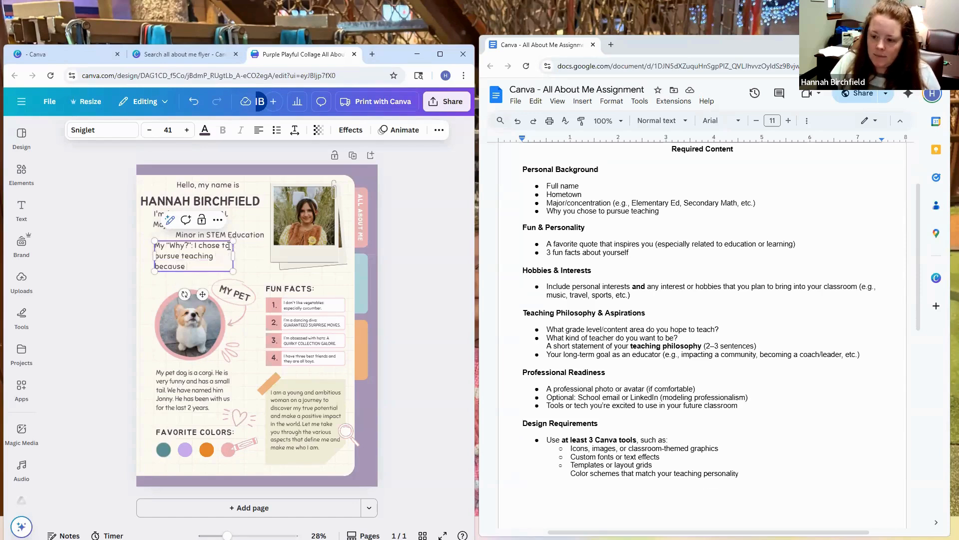
Step: Complete the sentence with "STEM teachers have an opportunity to have a great impact on the community for future generations."
text(STEM tea)
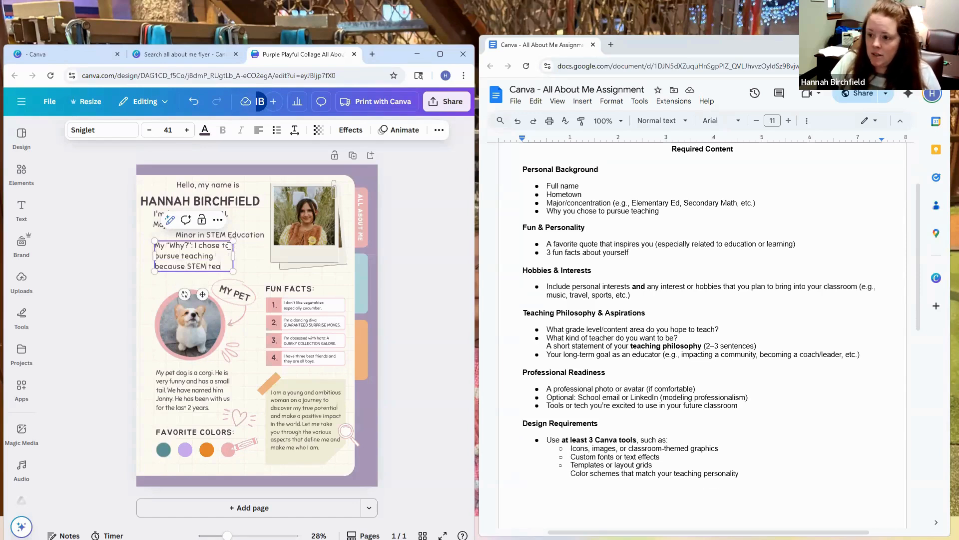
text(chers have the)
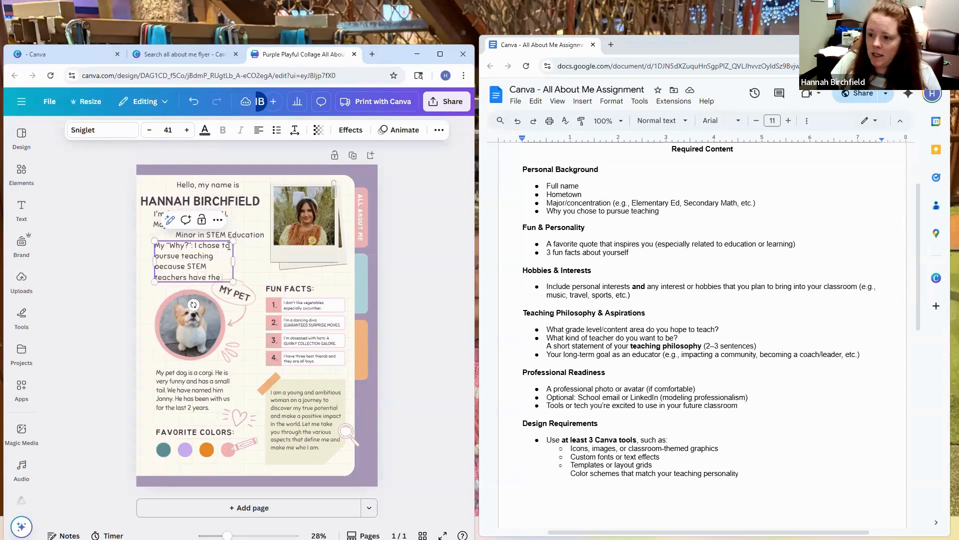
key(BackSpace)
key(BackSpace)
key(BackSpace)
text(a)
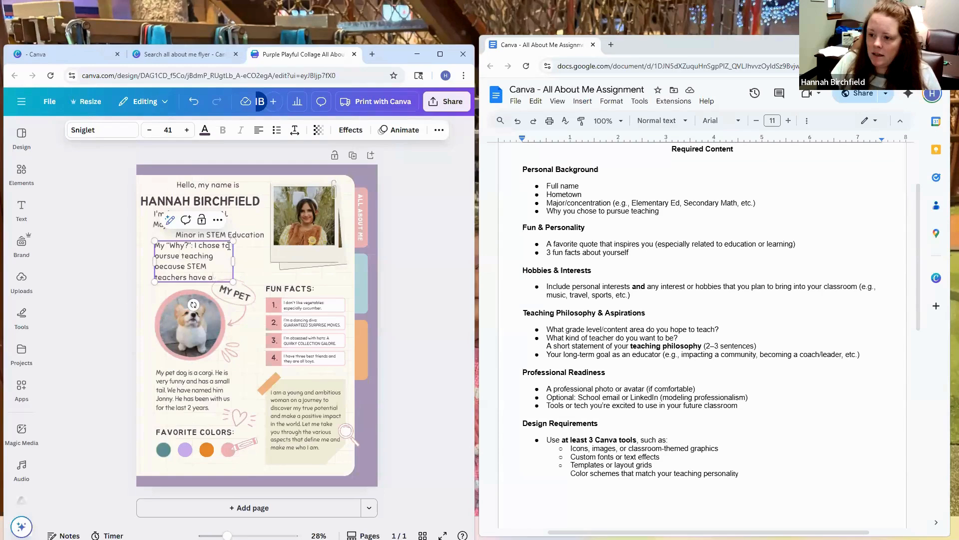
text(n oppo)
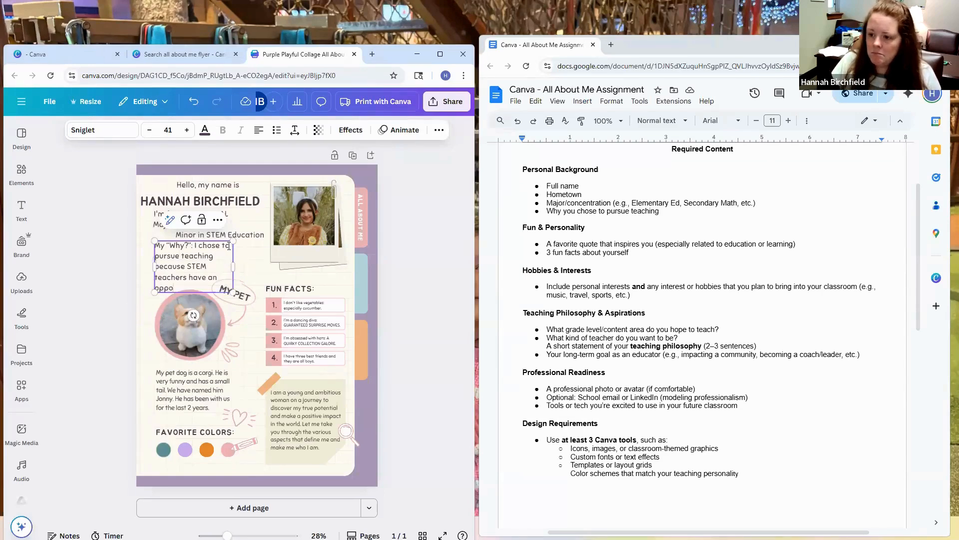
text(rtunit)
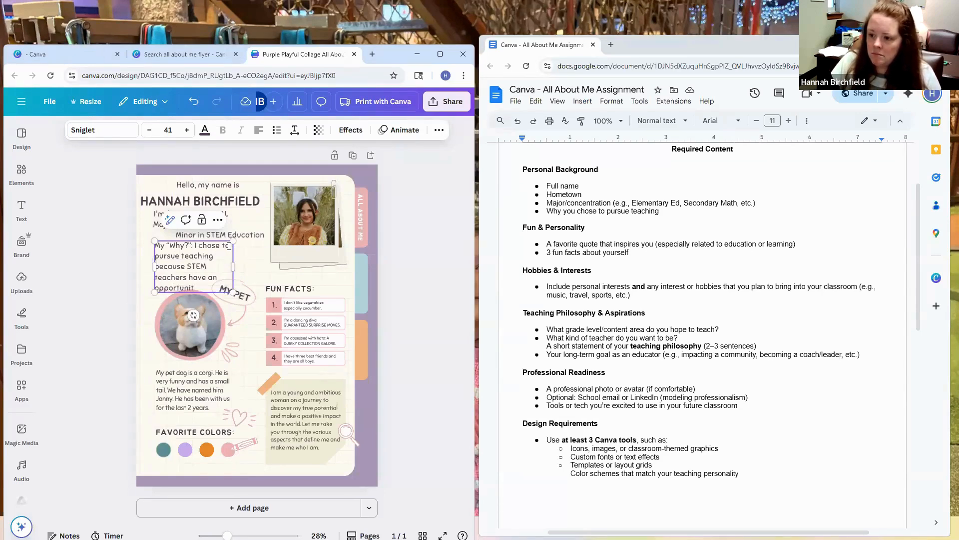
text(y to)
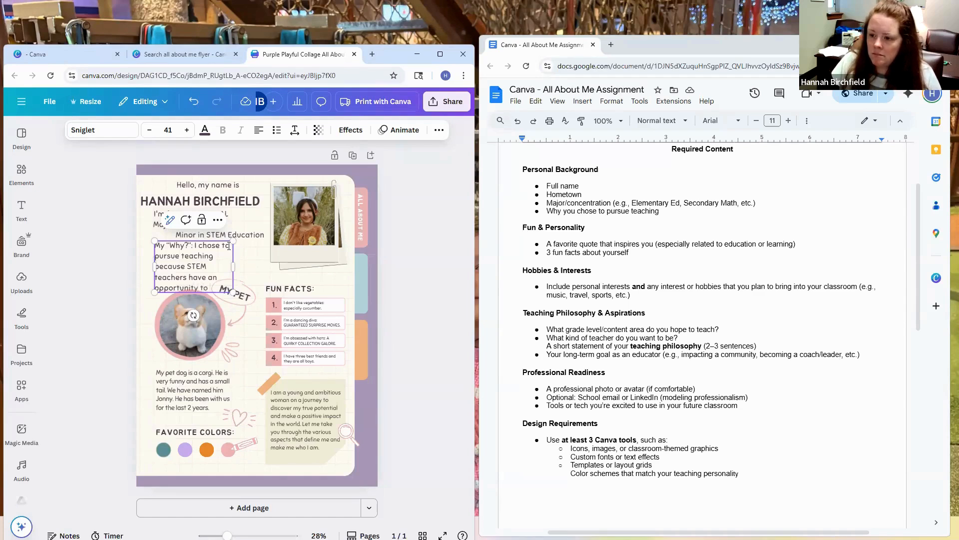
text( have a grea)
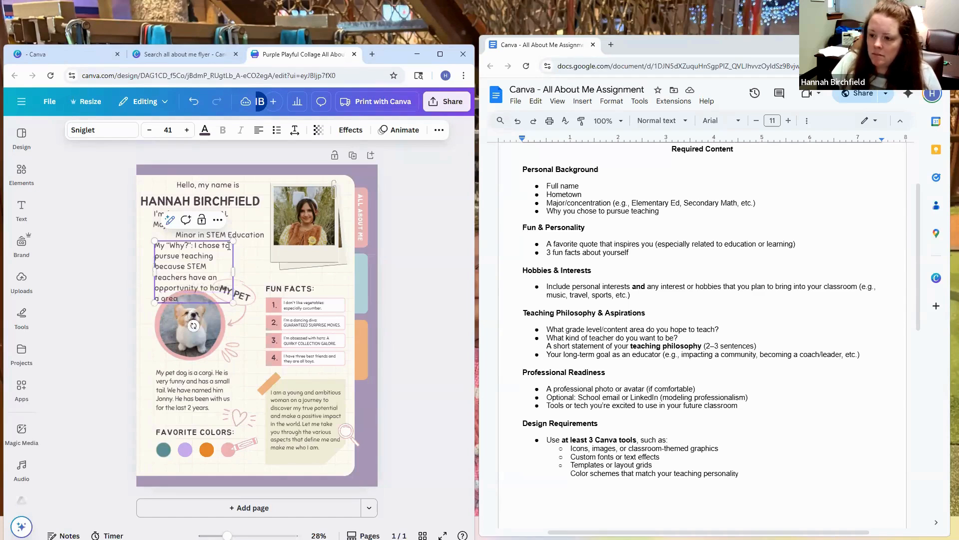
text(t impact on the community f)
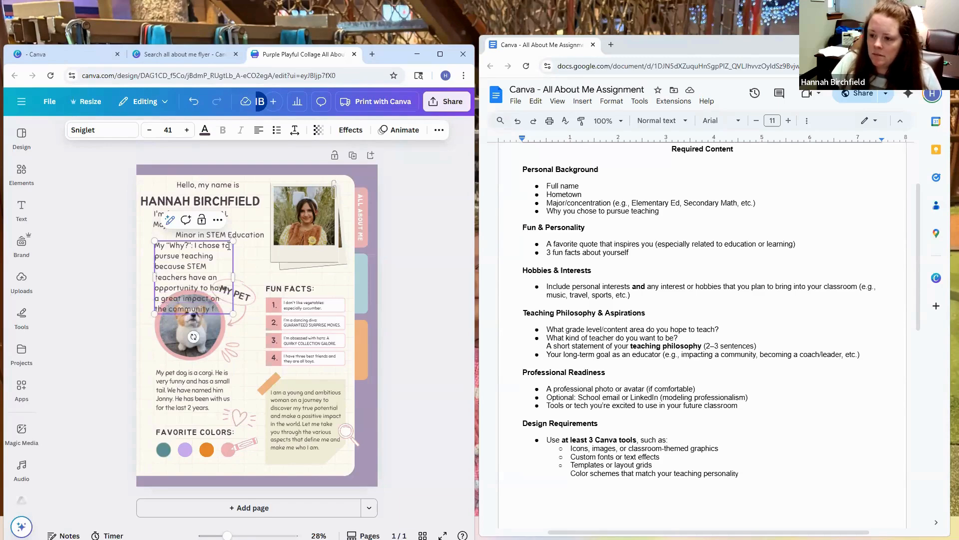
text(or future)
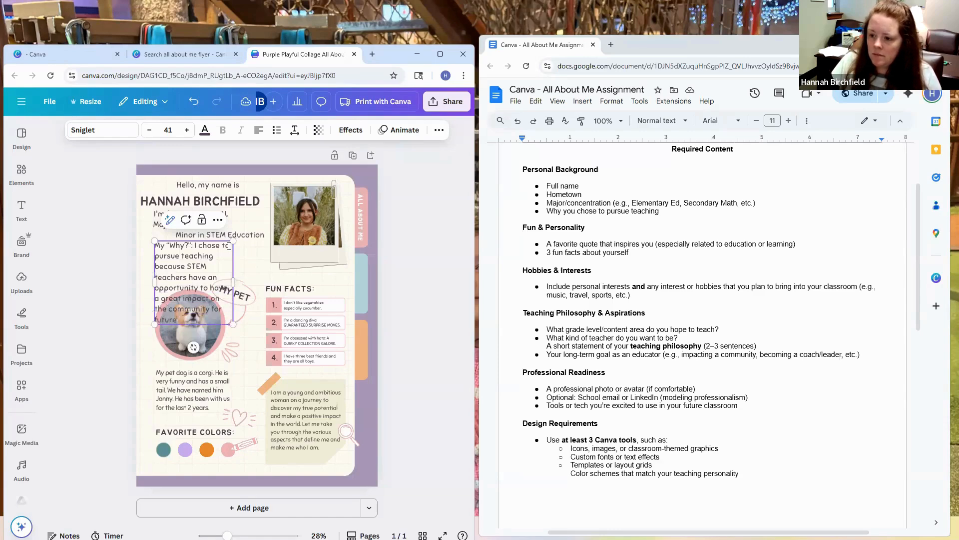
text( generations.)
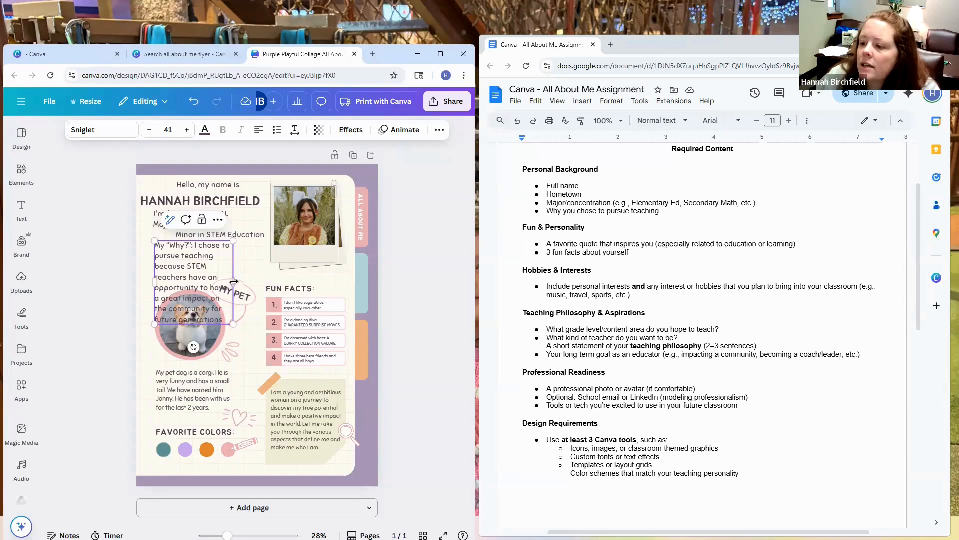
Step: Widen the My "Why?" text box to four lines and shift the hometown, major and why texts left to line up under the name
drag(233, 282, 308, 278)
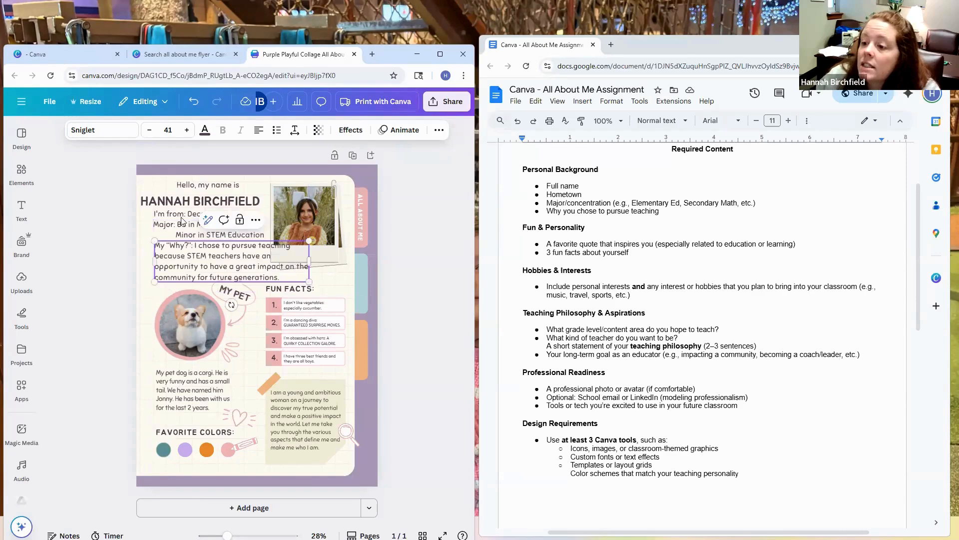
drag(180, 214, 188, 260)
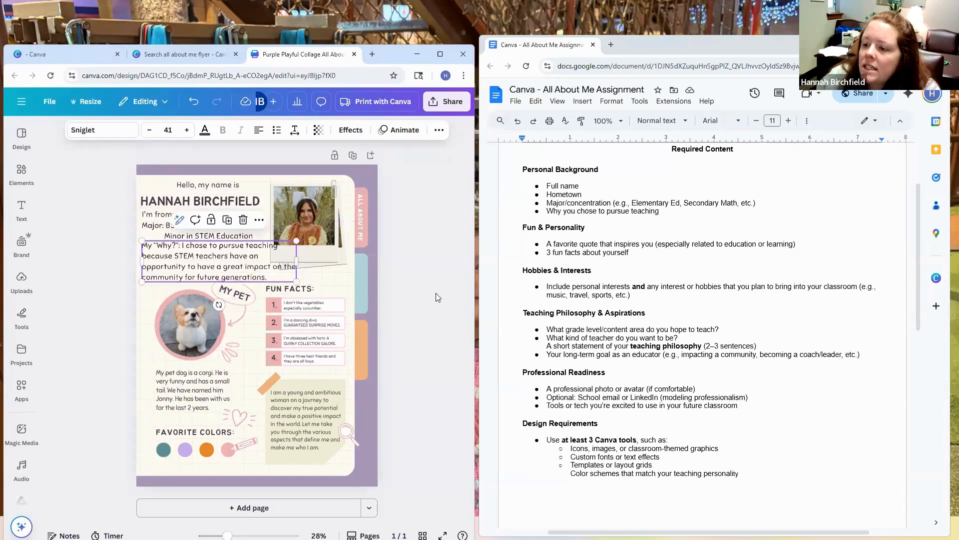
click(436, 298)
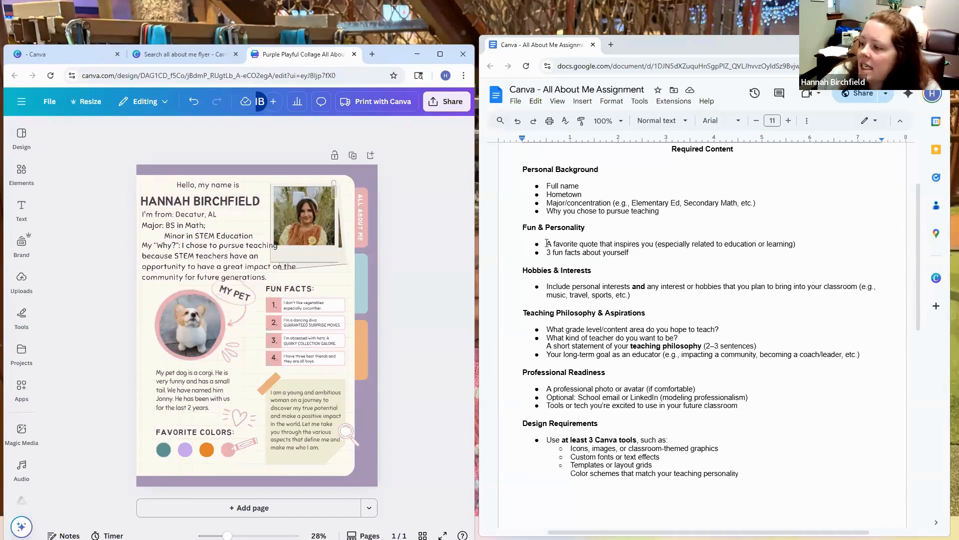
Step: Highlight the favorite quote requirement in the assignment and delete the poster's fourth fun fact with its number box
drag(546, 244, 790, 266)
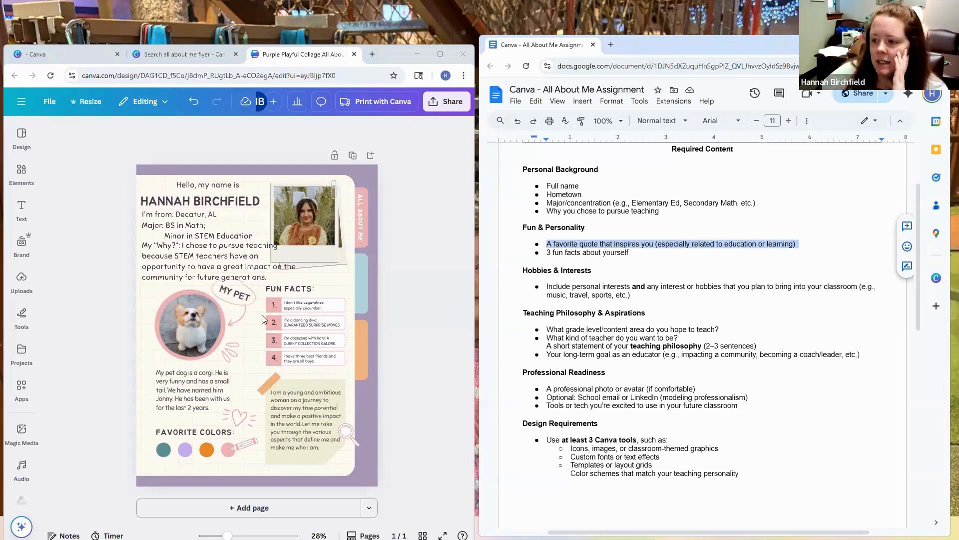
click(273, 357)
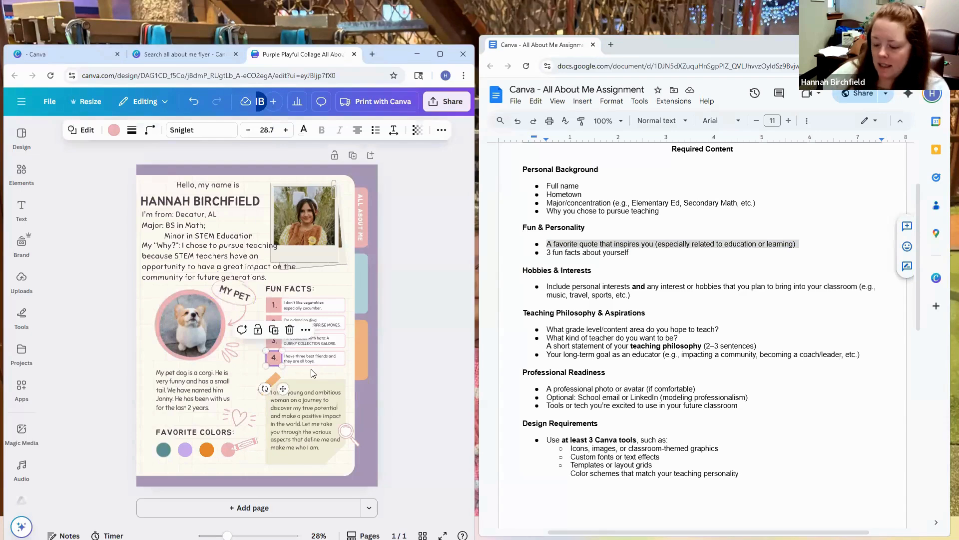
key(Delete)
click(283, 359)
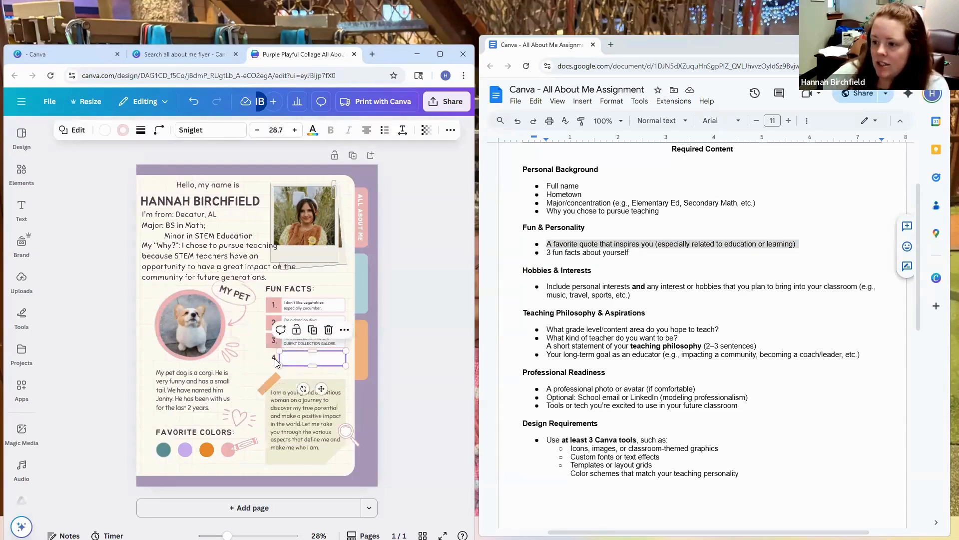
key(Delete)
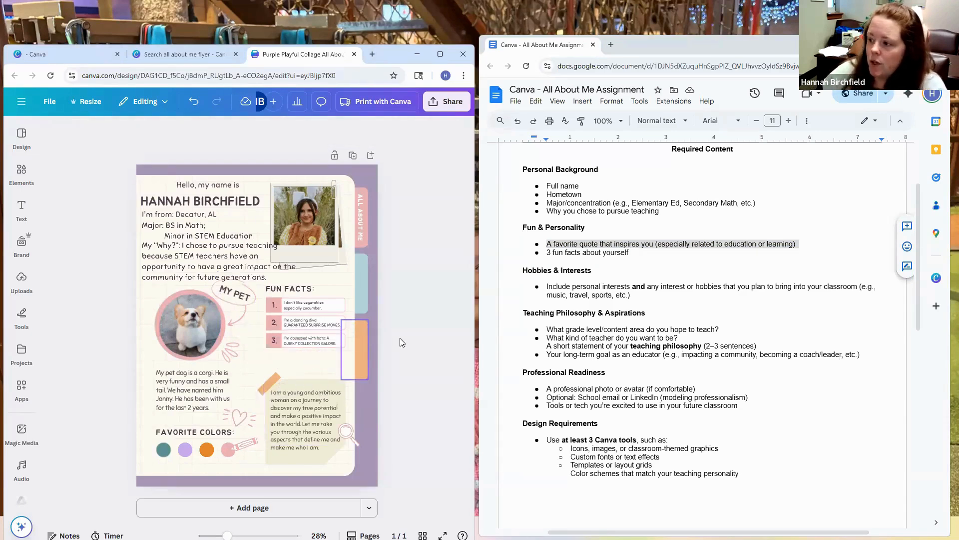
Step: Review the remaining assignment requirements from Teaching Philosophy through Design Requirements to the grading rubric
click(541, 322)
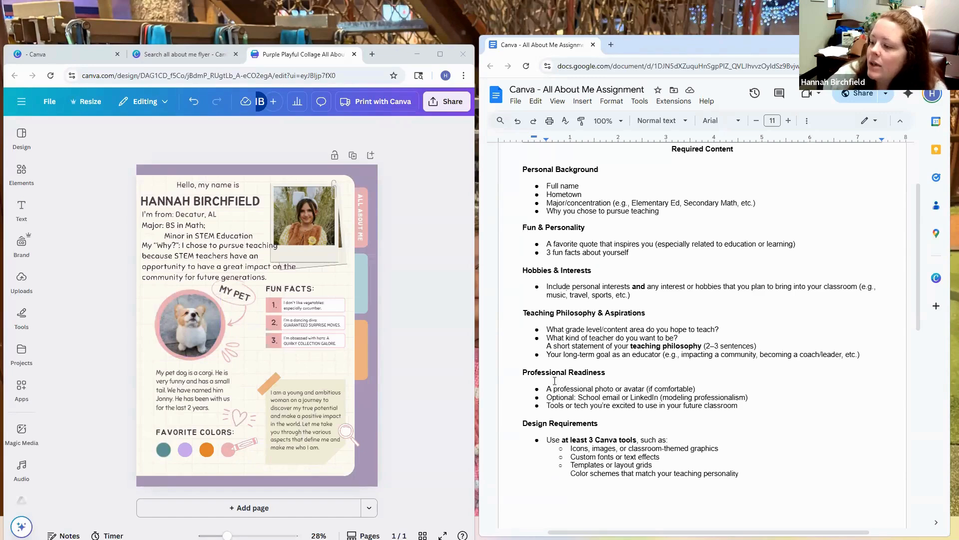
scroll(555, 380, down, 2)
scroll(581, 294, down, 1)
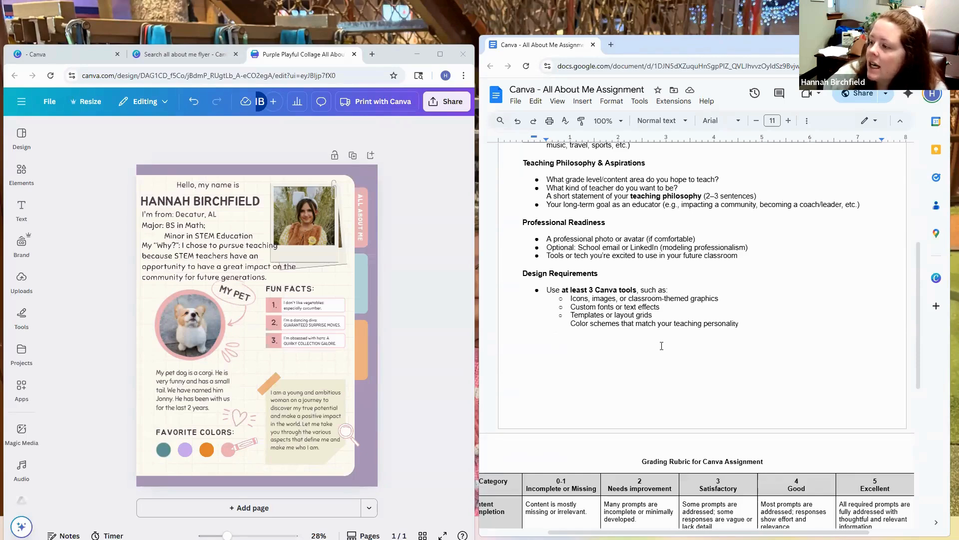
scroll(659, 340, down, 1)
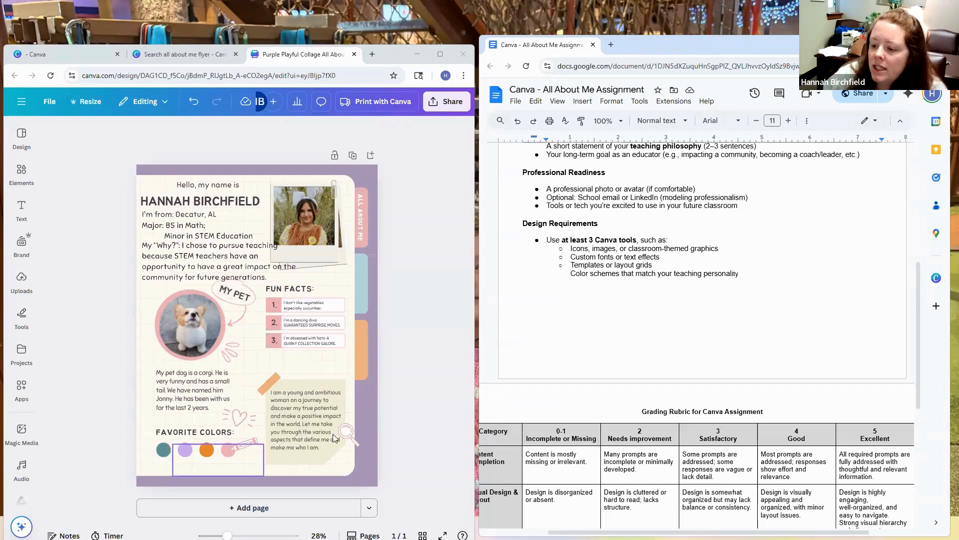
Step: Widen the poster editor's window beside the assignment document and open the elements library
click(21, 209)
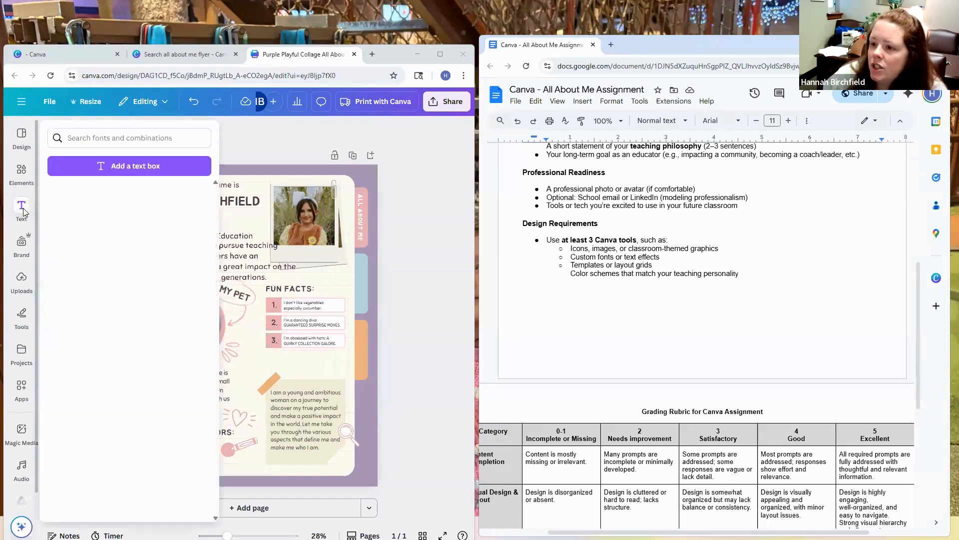
click(471, 215)
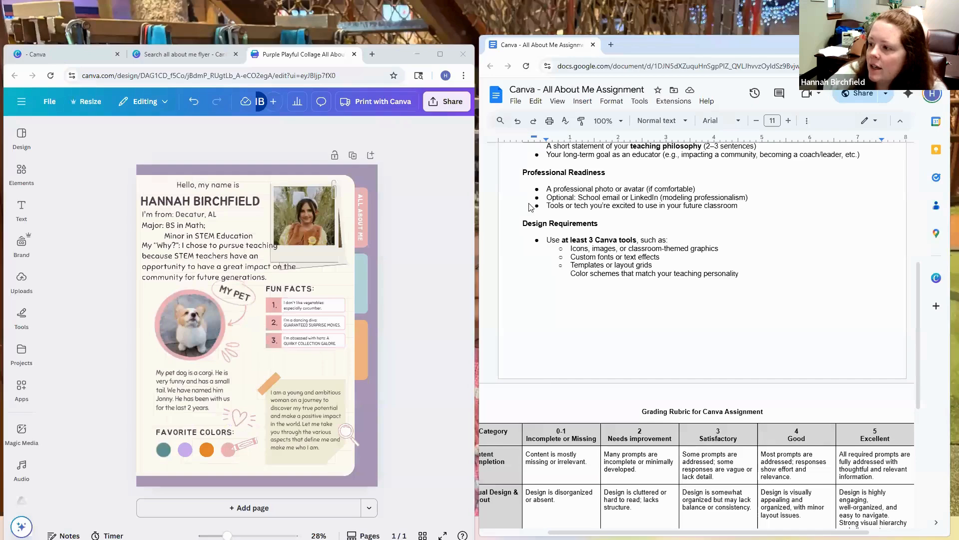
drag(479, 210, 544, 210)
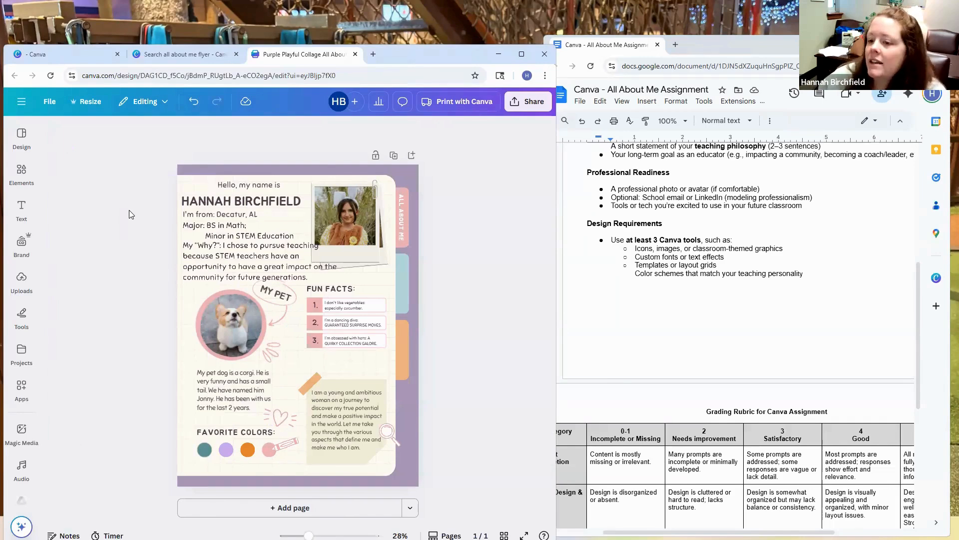
click(22, 174)
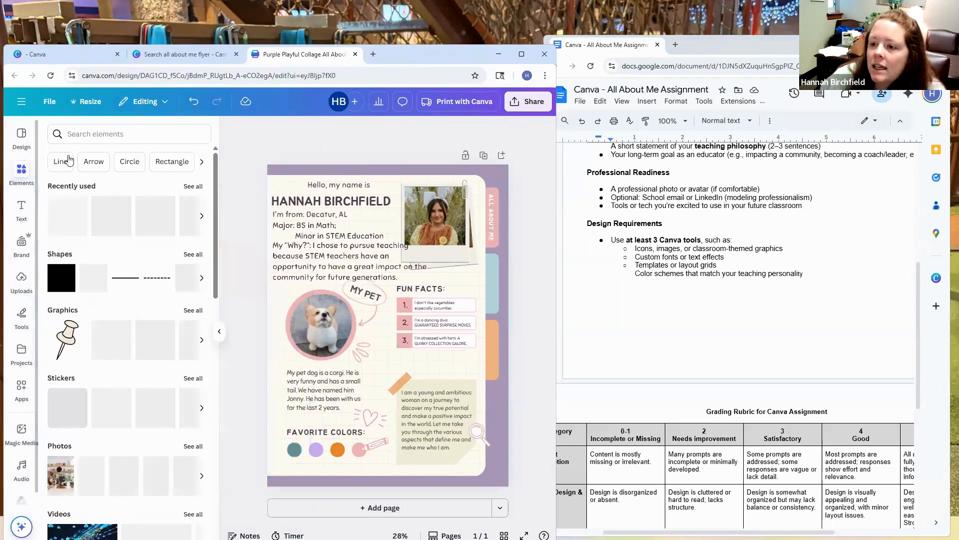
Step: Search the elements library for "math symbols" and list all the matching graphics
click(95, 135)
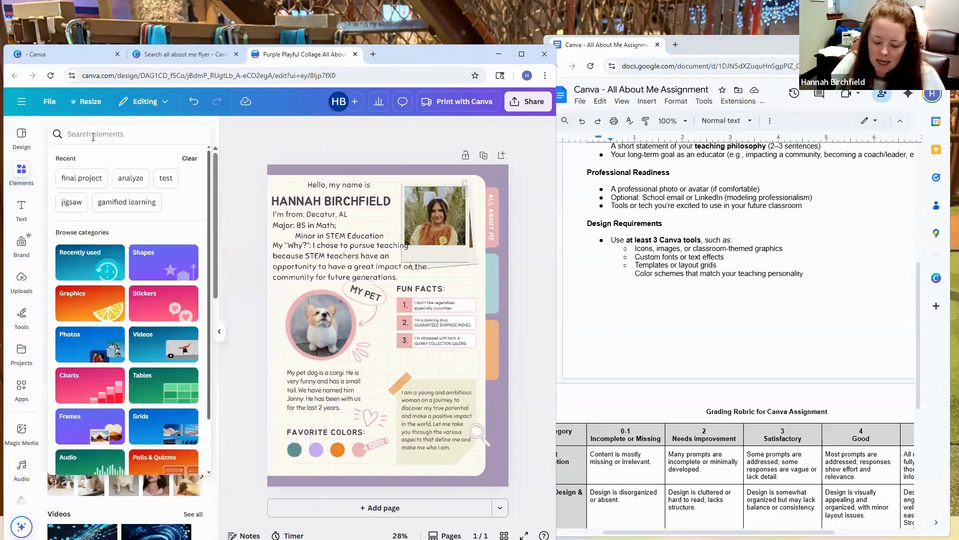
text(plan)
key(BackSpace)
key(BackSpace)
key(BackSpace)
key(BackSpace)
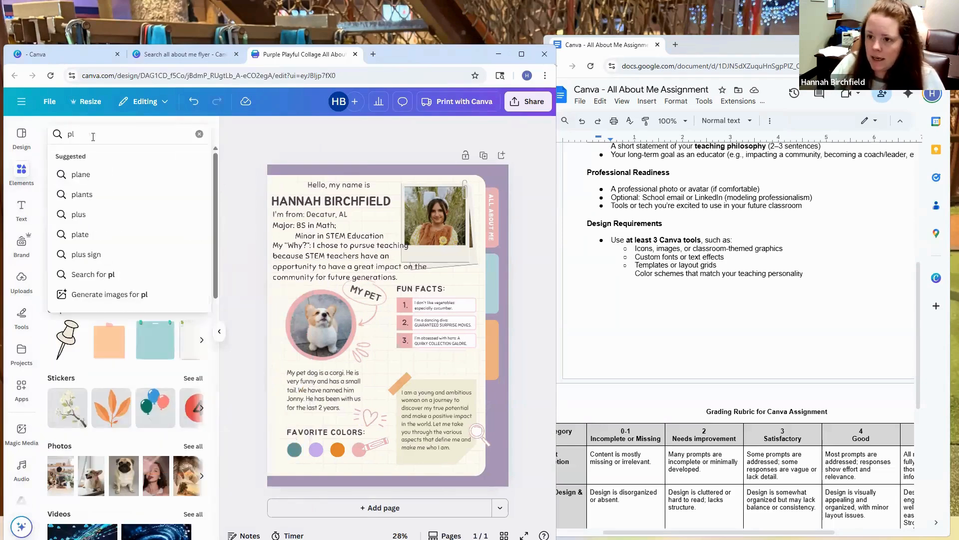
text(math)
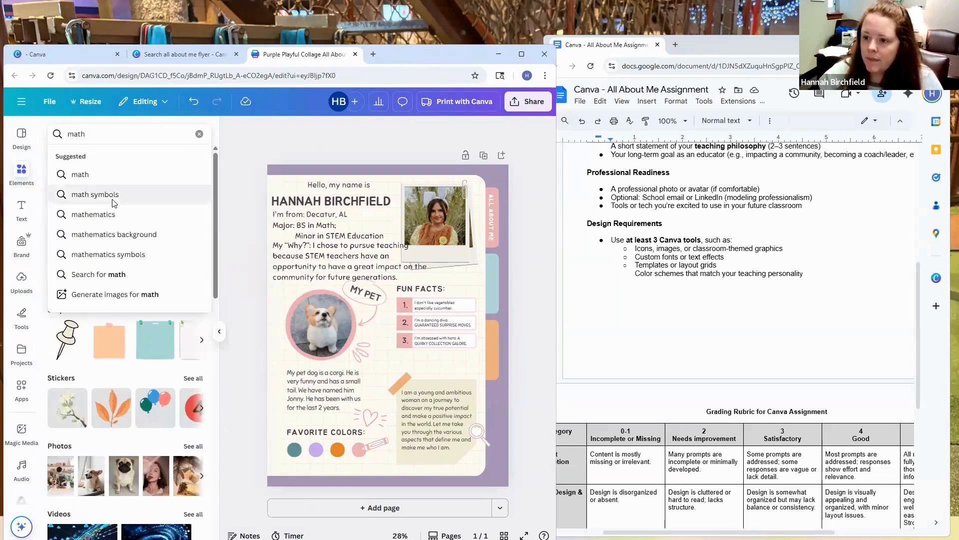
click(95, 194)
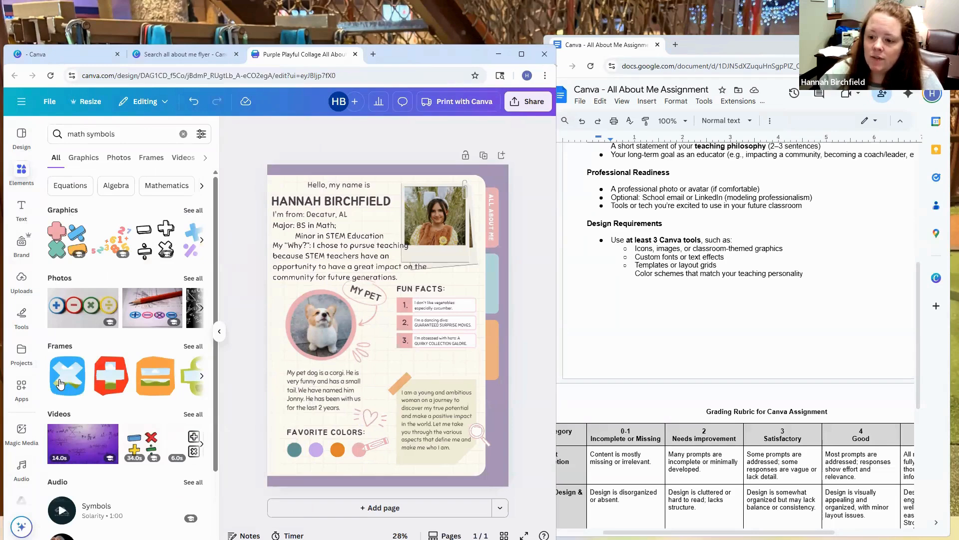
scroll(77, 365, down, 2)
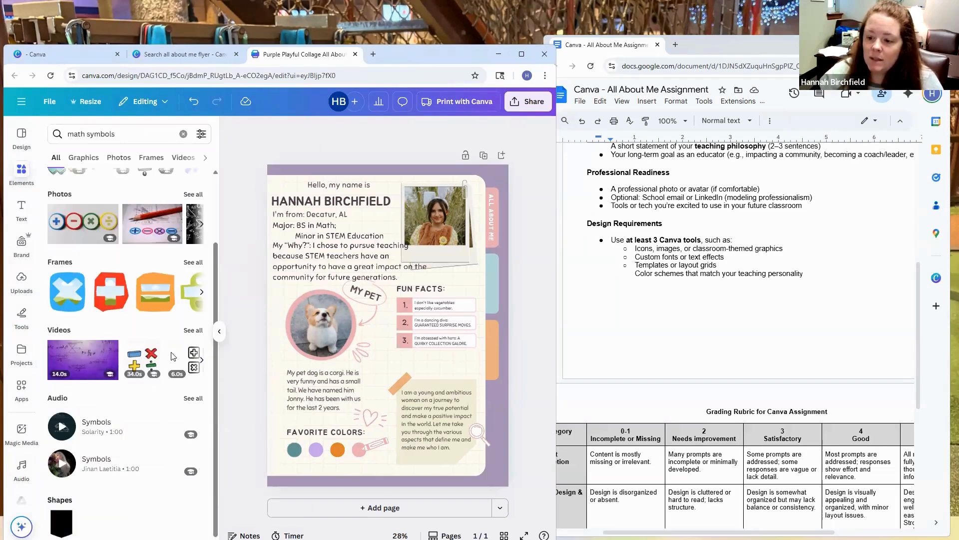
scroll(160, 325, up, 2)
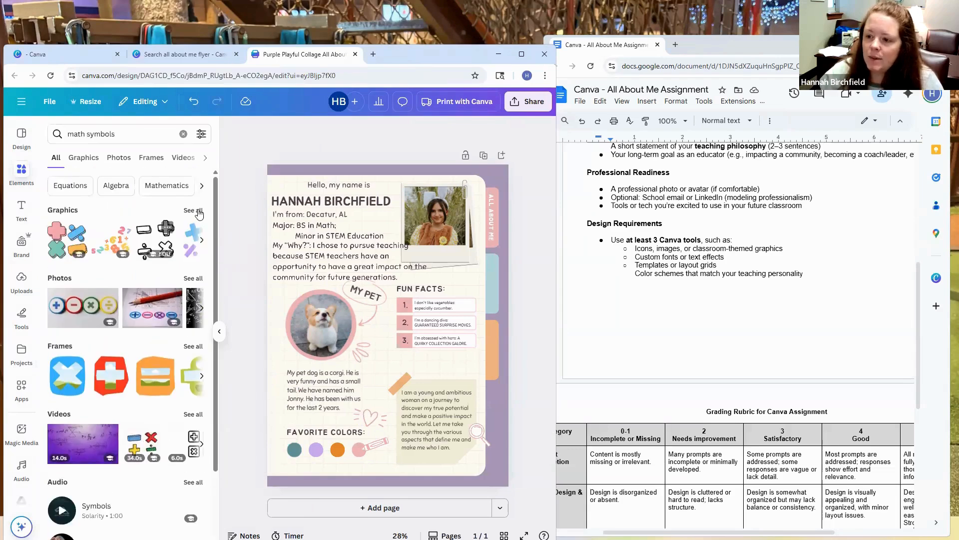
click(193, 210)
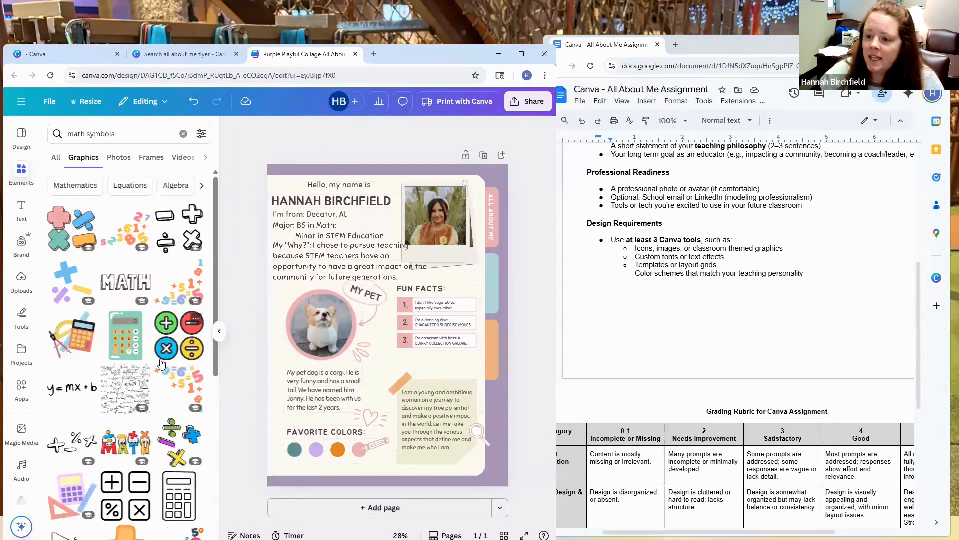
Step: Add the y = mx + b graphic to the poster, shrunk and tilted above the corgi photo's edge
scroll(161, 363, down, 2)
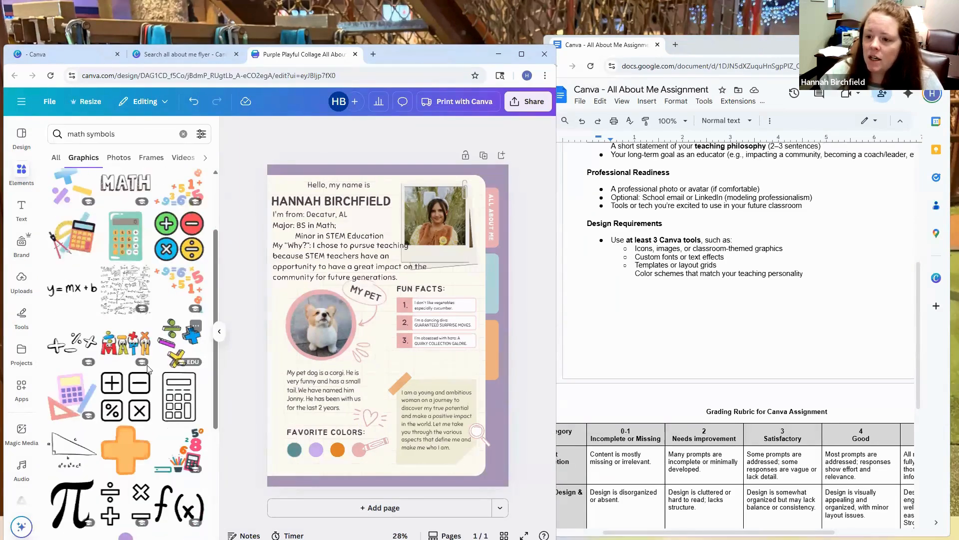
click(84, 297)
drag(436, 339, 289, 289)
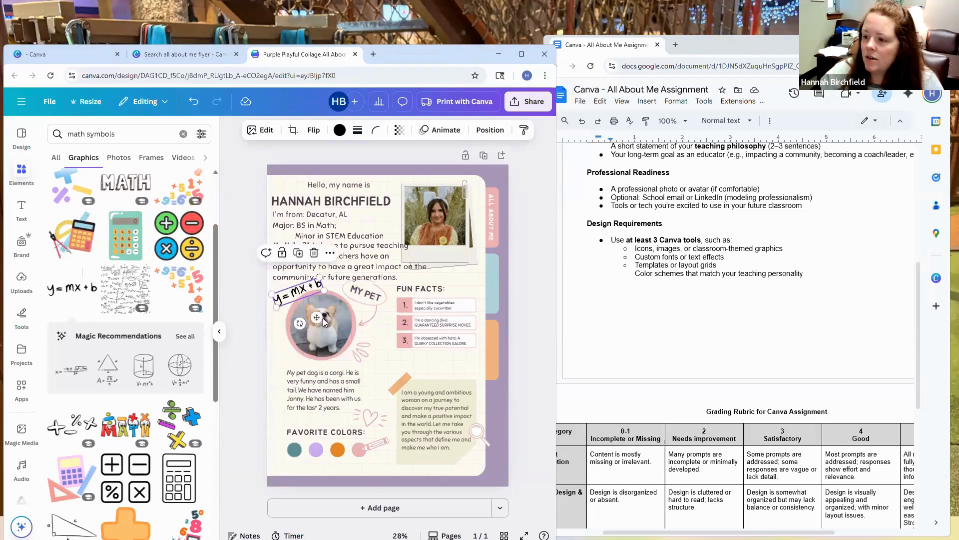
Step: Try the y = mx + b graphic over the corgi photo, send it to the back and return it to the front above the photo
drag(343, 327, 334, 323)
click(284, 296)
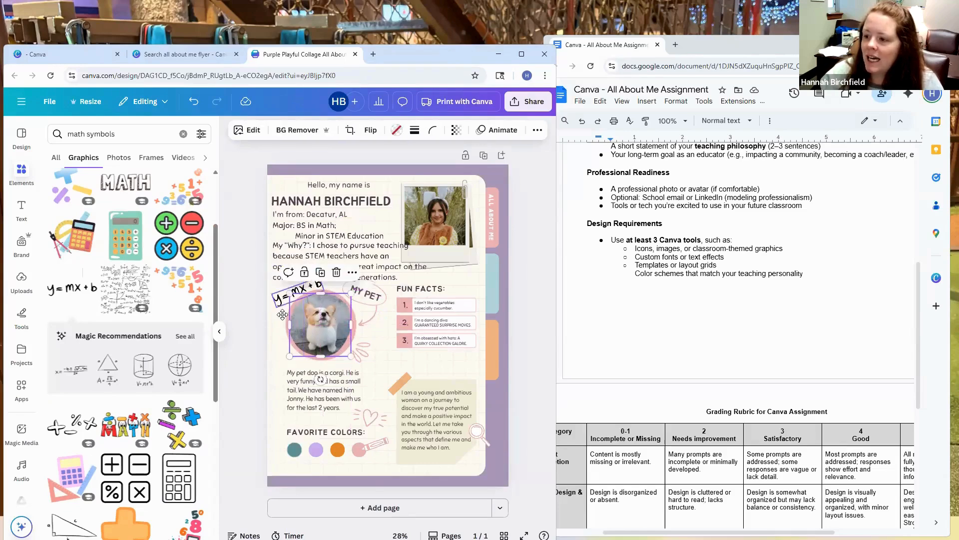
drag(277, 301, 282, 323)
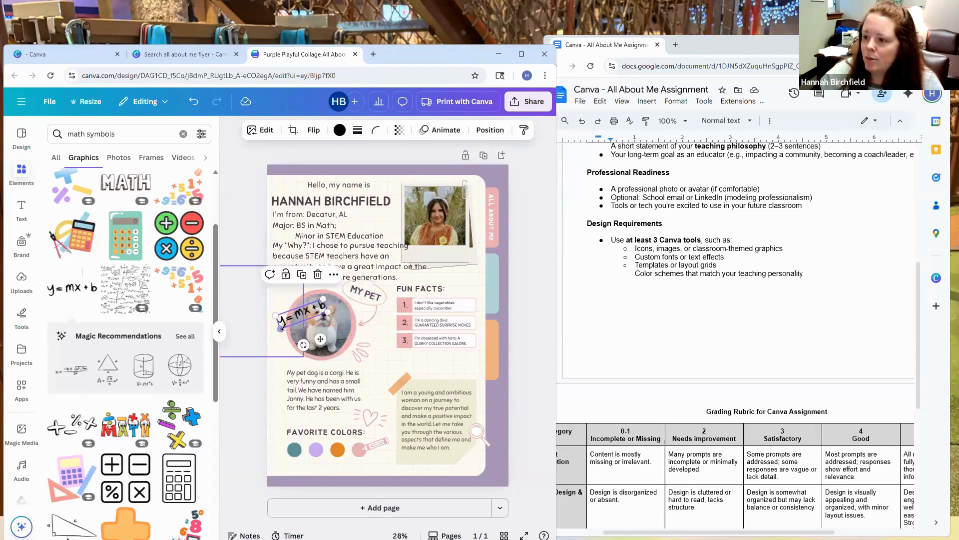
click(490, 130)
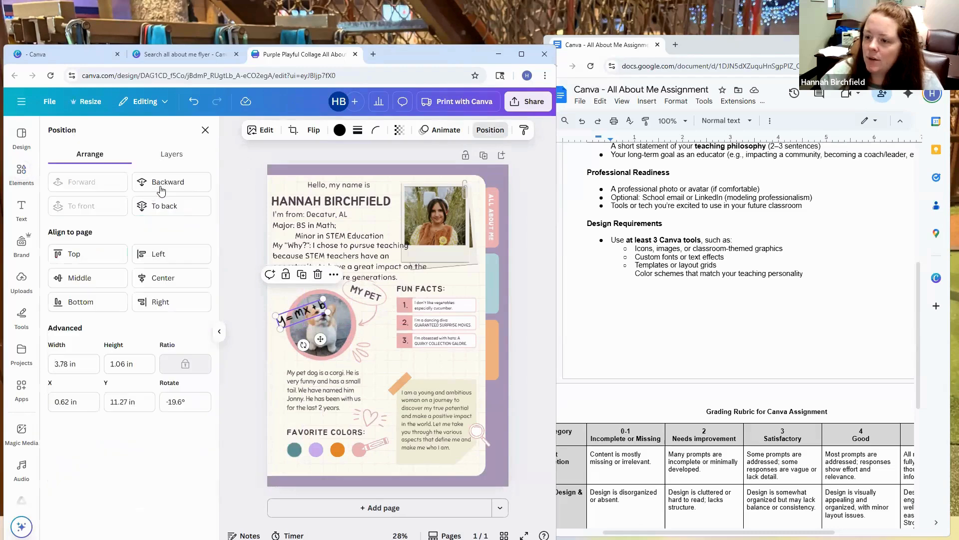
click(165, 187)
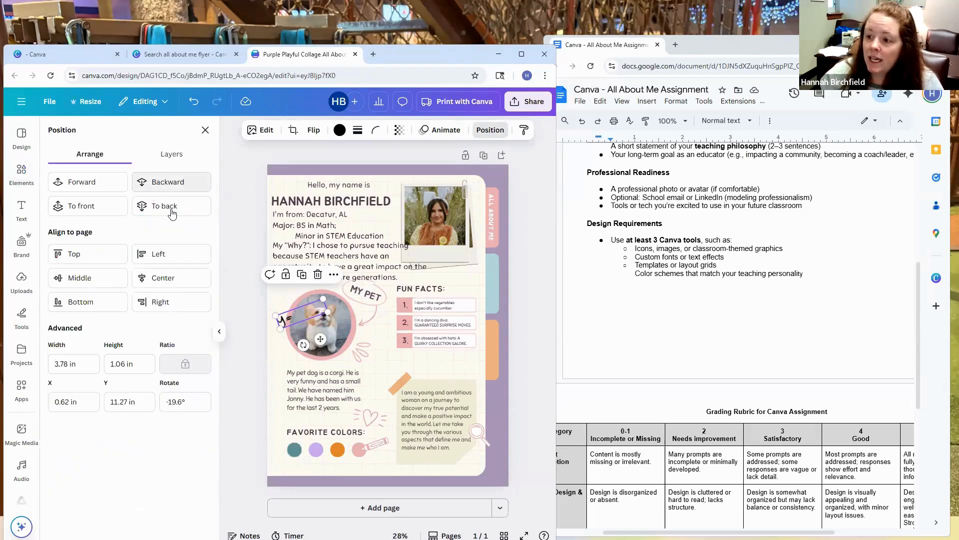
click(171, 211)
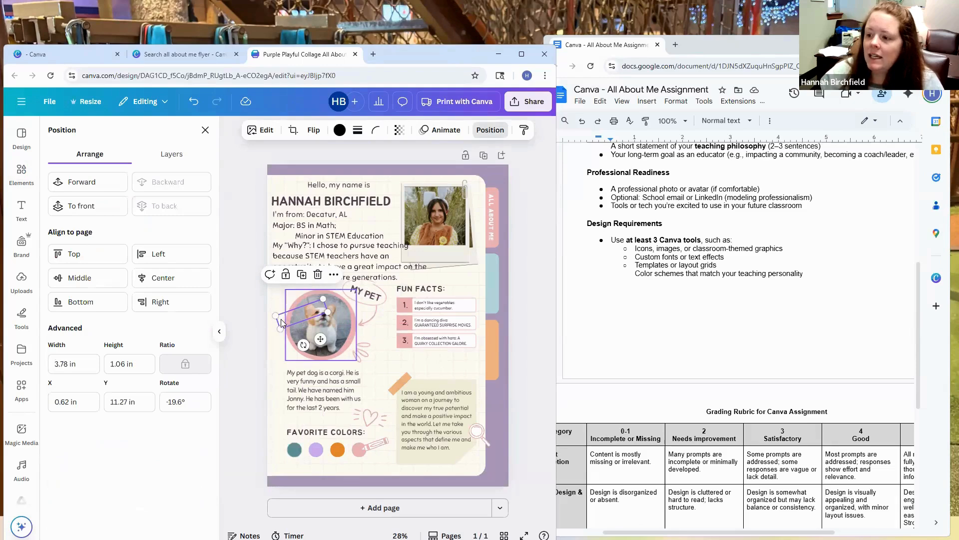
click(92, 205)
click(382, 339)
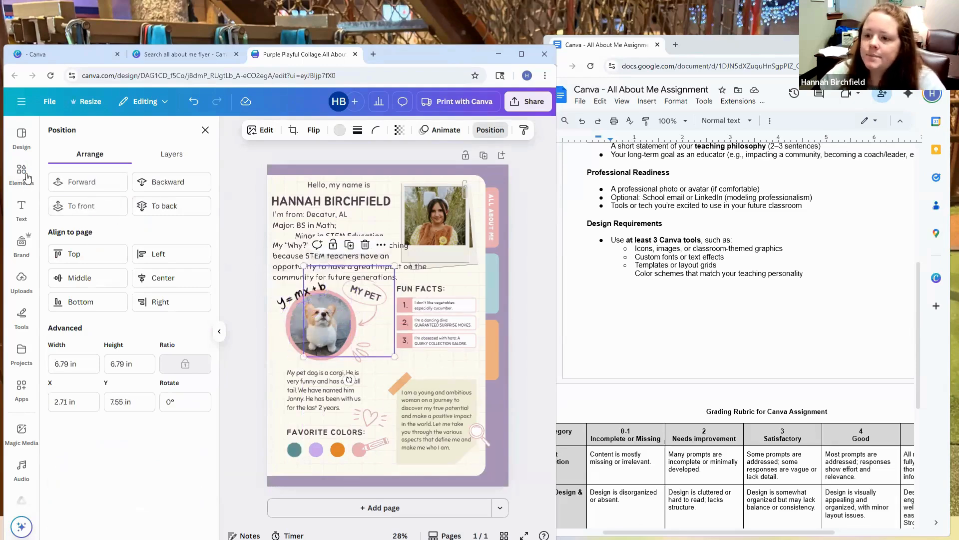
click(205, 130)
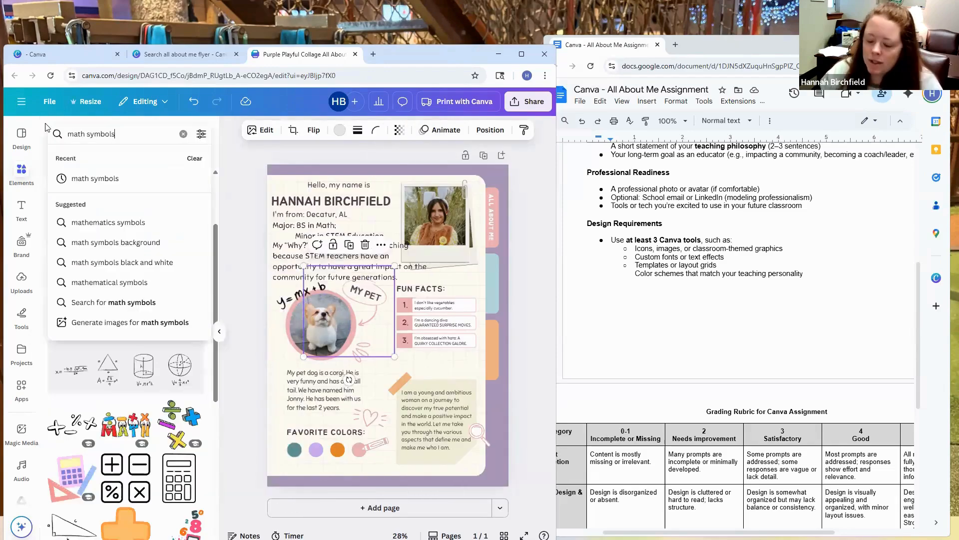
Step: Search the elements for "plants" and add the three hanging plants graphic, shrunk onto the upper edge of the green note
key(ctrl+a)
text(plant)
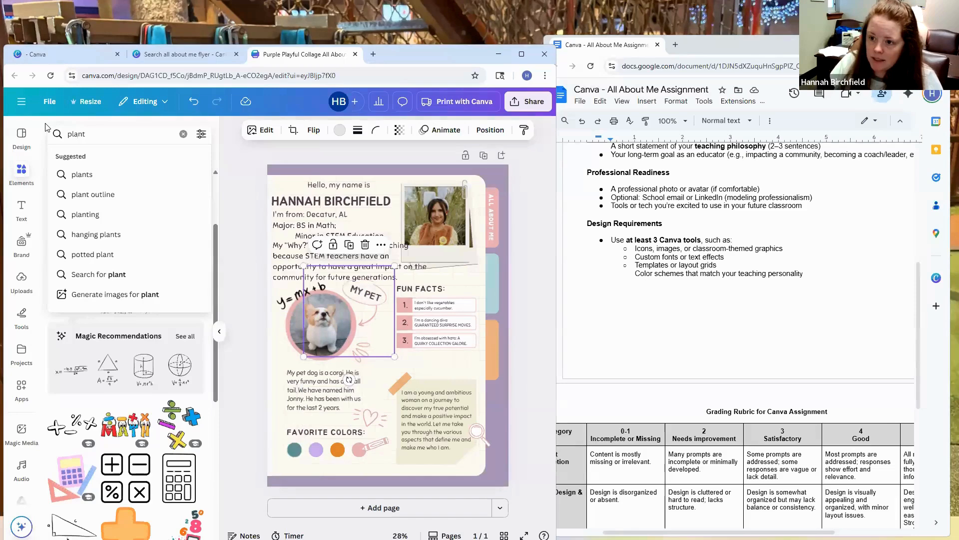
text(s)
key(Return)
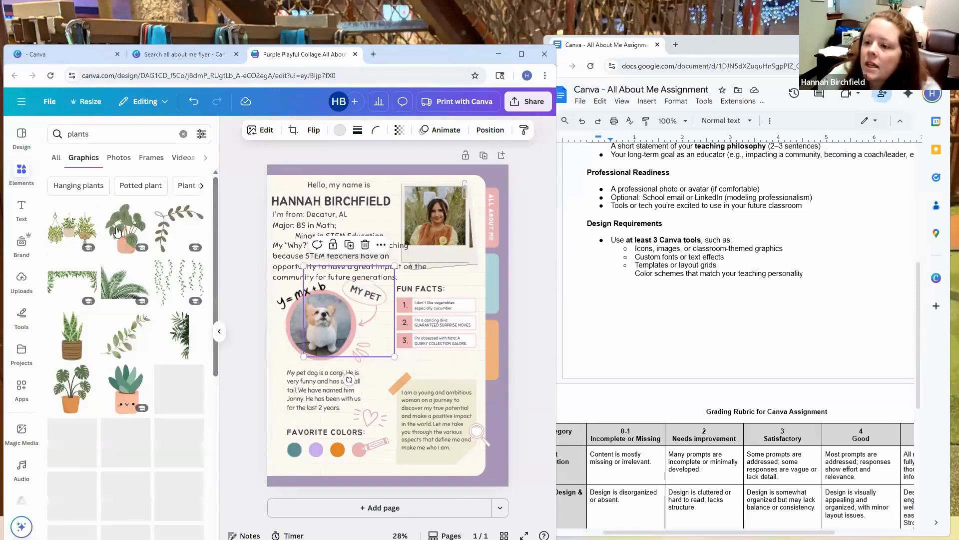
click(84, 230)
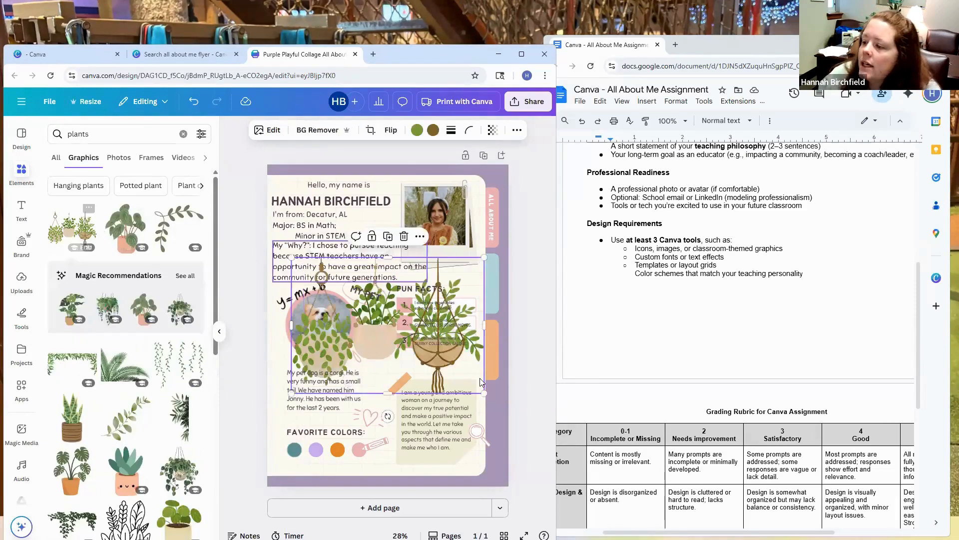
mouse_move(484, 393)
mouse_down()
mouse_move(387, 275)
mouse_move(371, 285)
mouse_move(439, 367)
mouse_move(511, 420)
mouse_move(465, 370)
mouse_move(474, 388)
mouse_move(472, 380)
mouse_up()
click(388, 367)
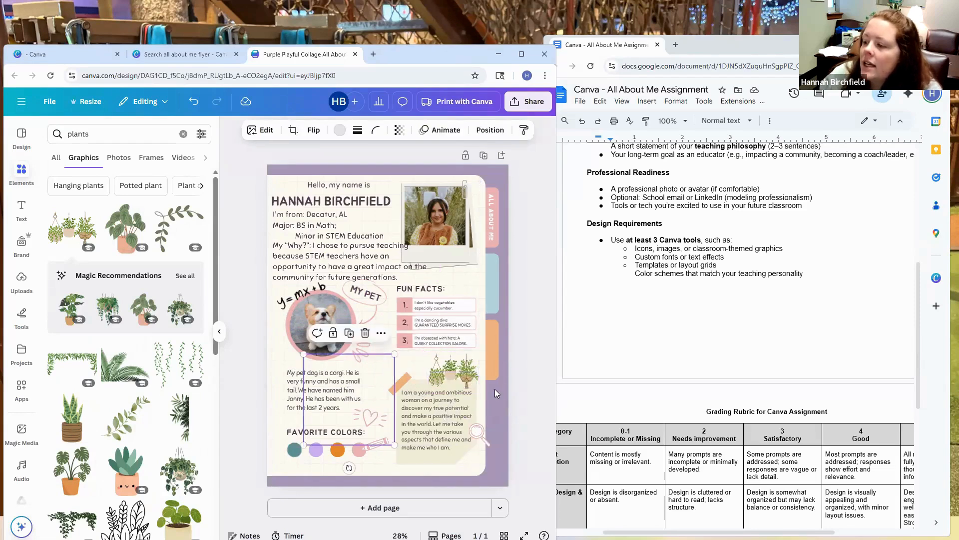
click(522, 386)
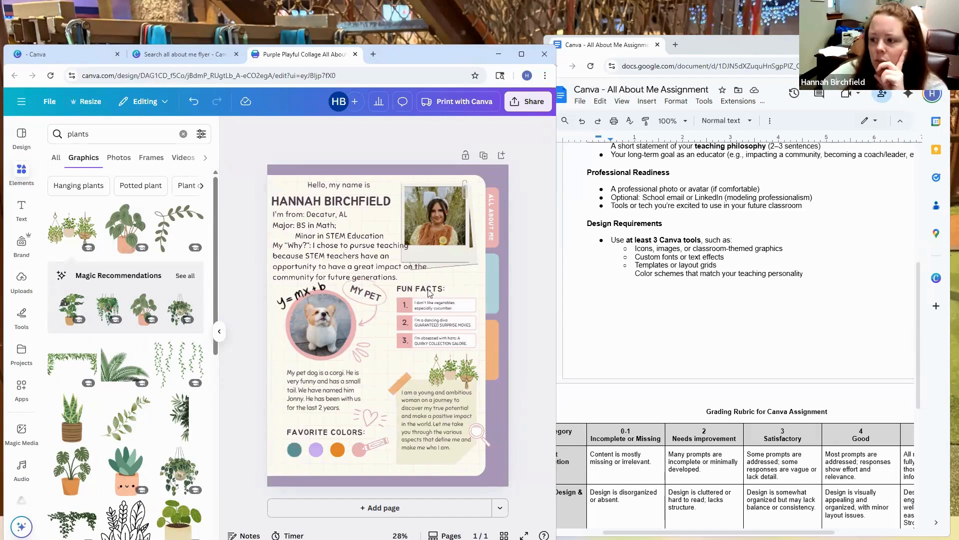
Step: Set the My "Why?" paragraph's font size to 36
click(371, 274)
double_click(318, 268)
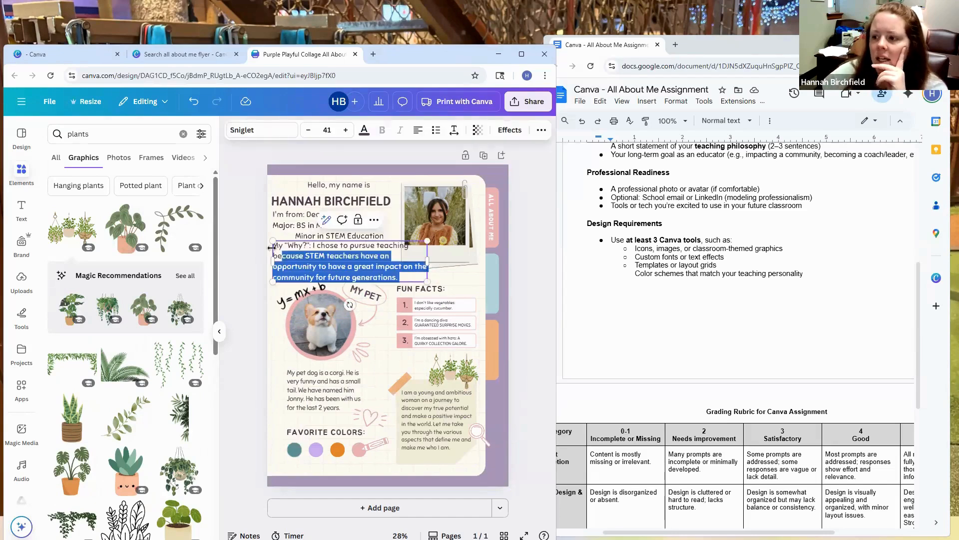
click(308, 131)
click(309, 131)
click(309, 132)
click(309, 131)
click(309, 132)
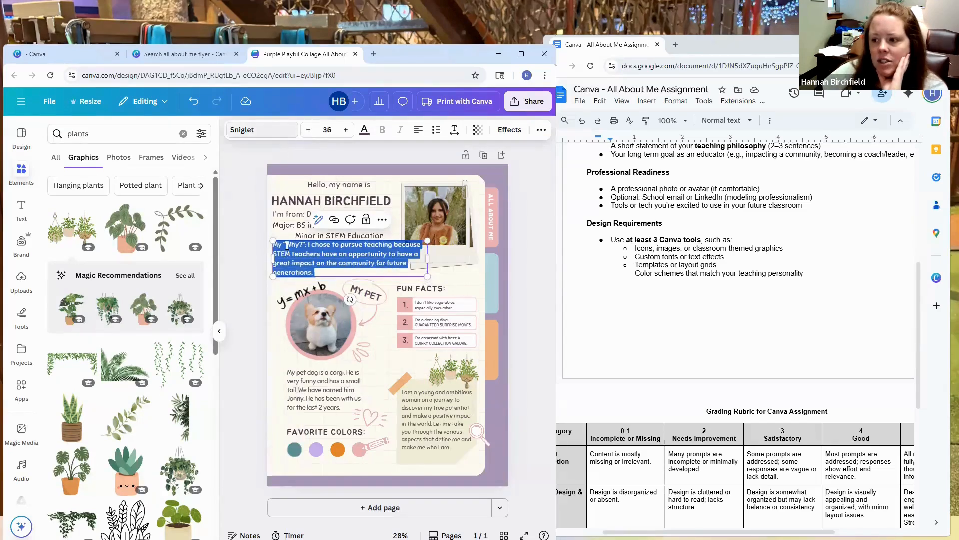
Step: Browse the document, recommended and recently used fonts for the My "Why?" paragraph, keeping Sniglet
click(279, 134)
scroll(97, 329, down, 1)
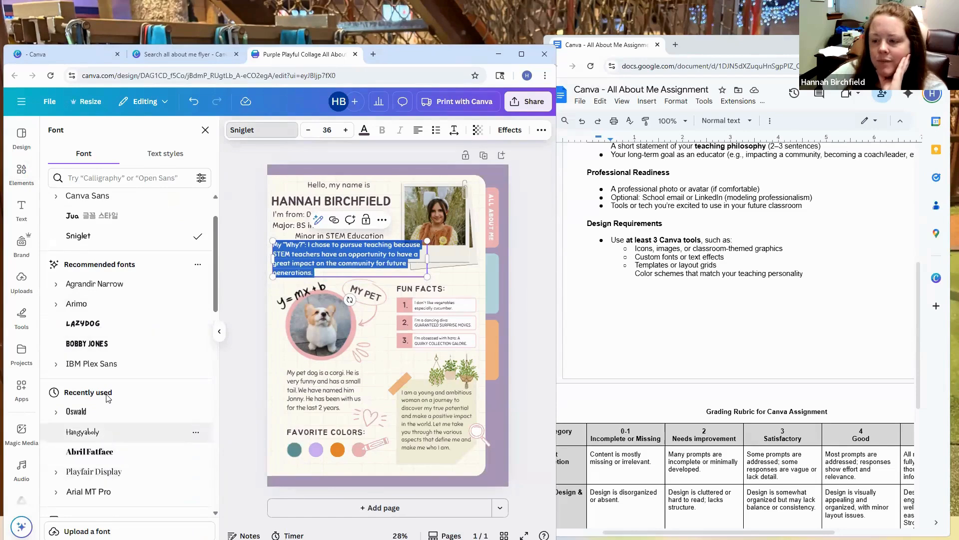
scroll(106, 376, up, 2)
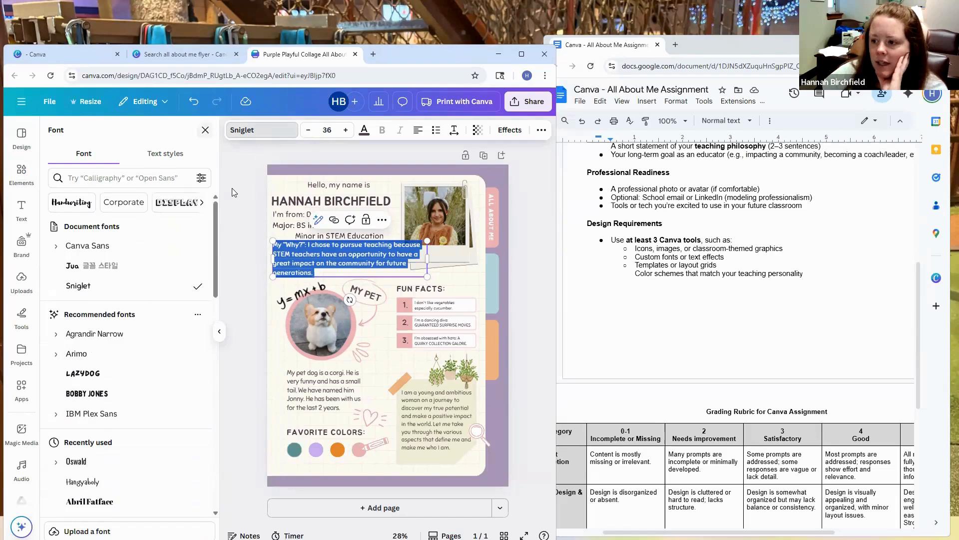
click(205, 131)
key(Escape)
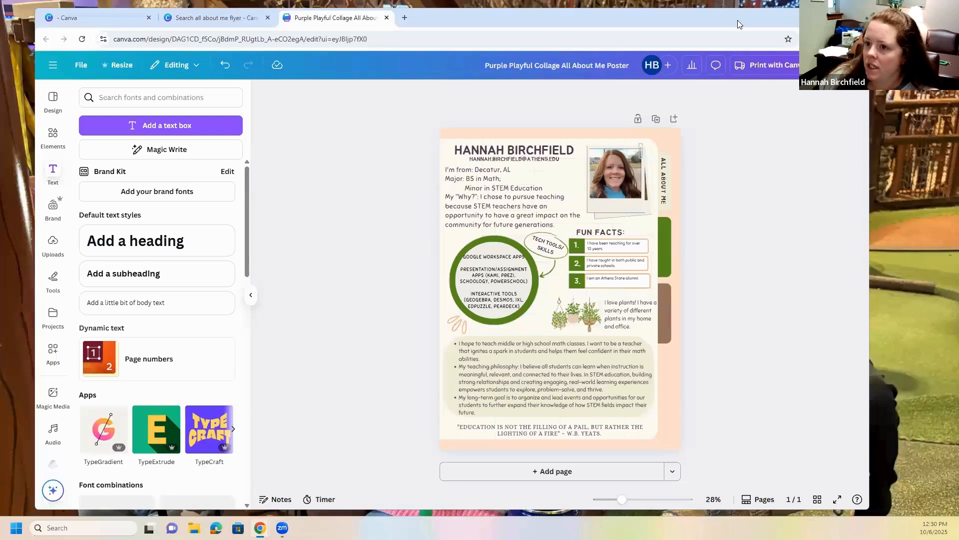
Step: Examine the completed example poster and the assignment's grading rubric, repositioning their windows for viewing
drag(740, 25, 729, 63)
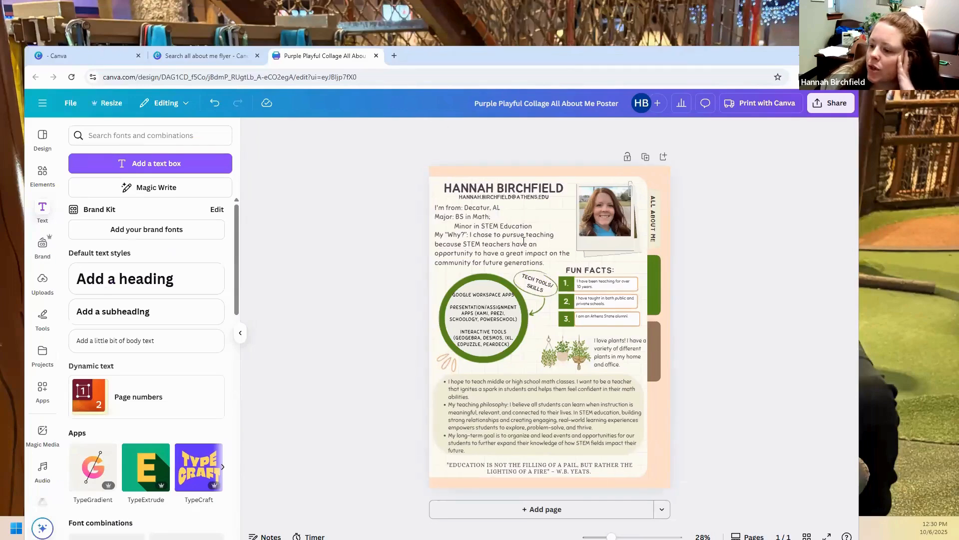
key(alt+Tab)
scroll(499, 241, down, 3)
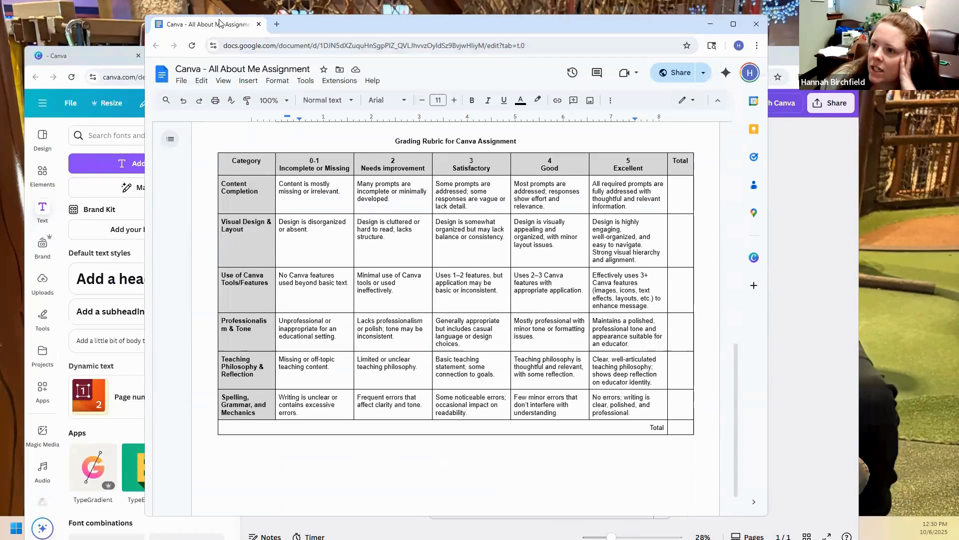
drag(209, 24, 124, 56)
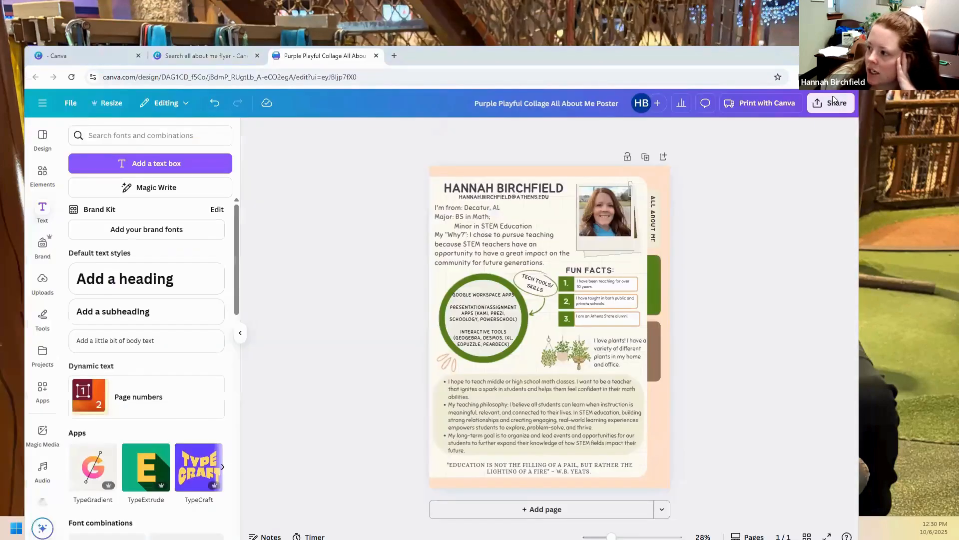
Step: Download the completed poster as a PDF Print file and open the downloaded PDF
click(833, 102)
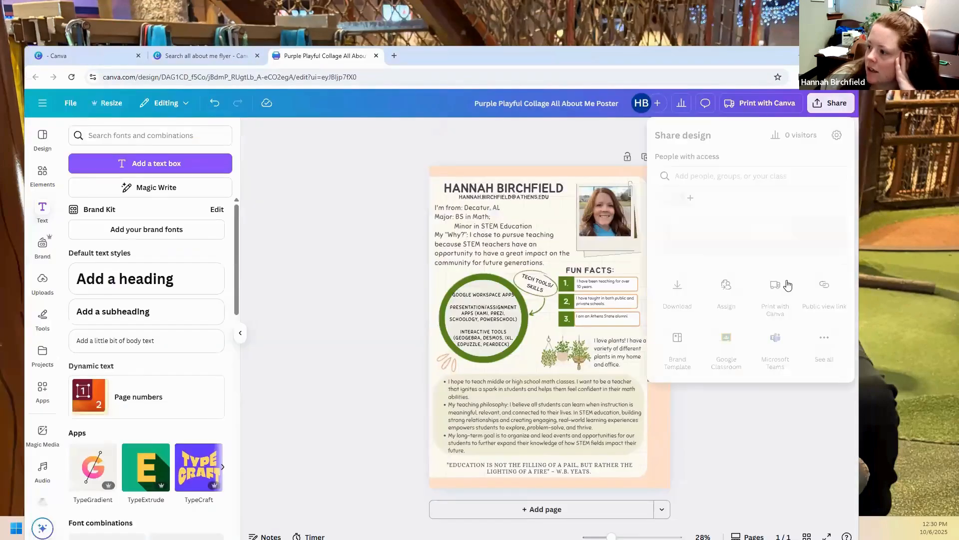
click(680, 311)
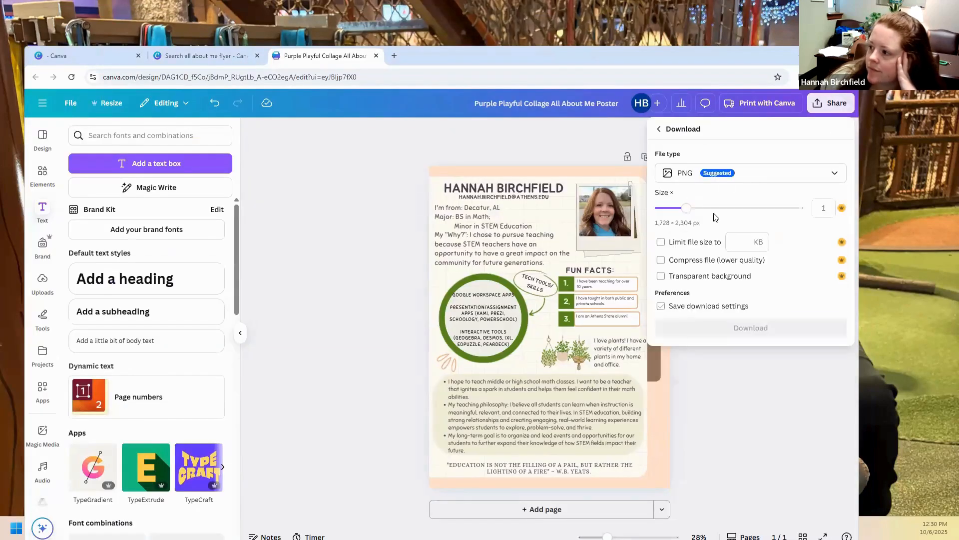
click(743, 174)
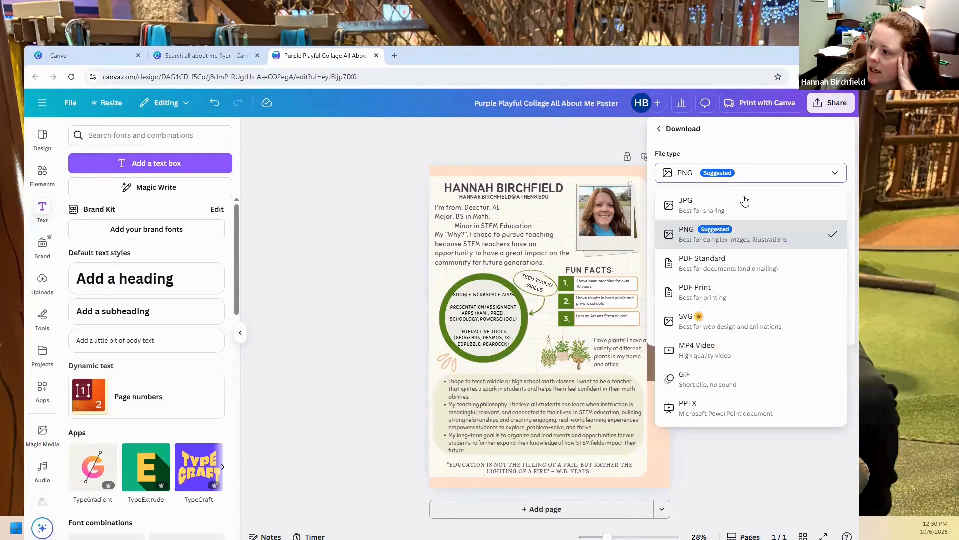
click(736, 294)
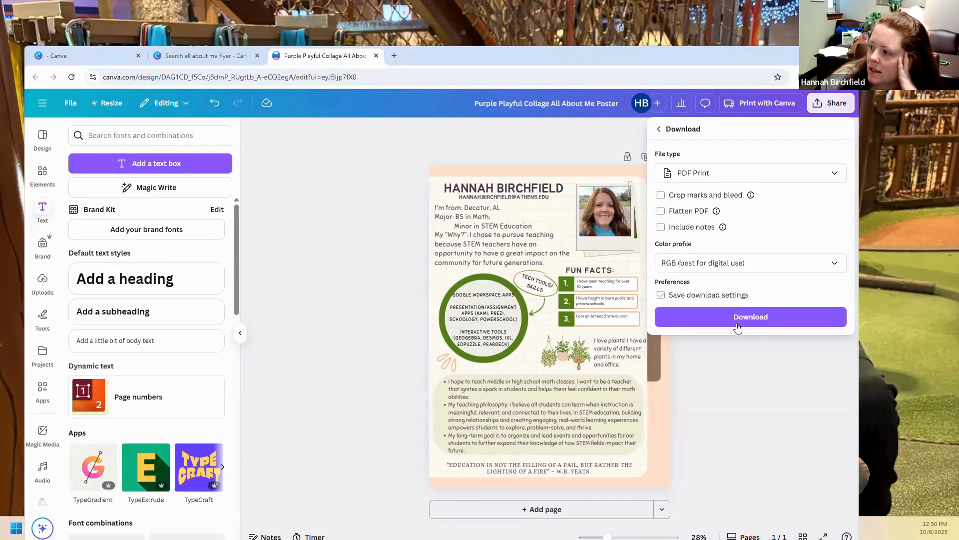
click(743, 316)
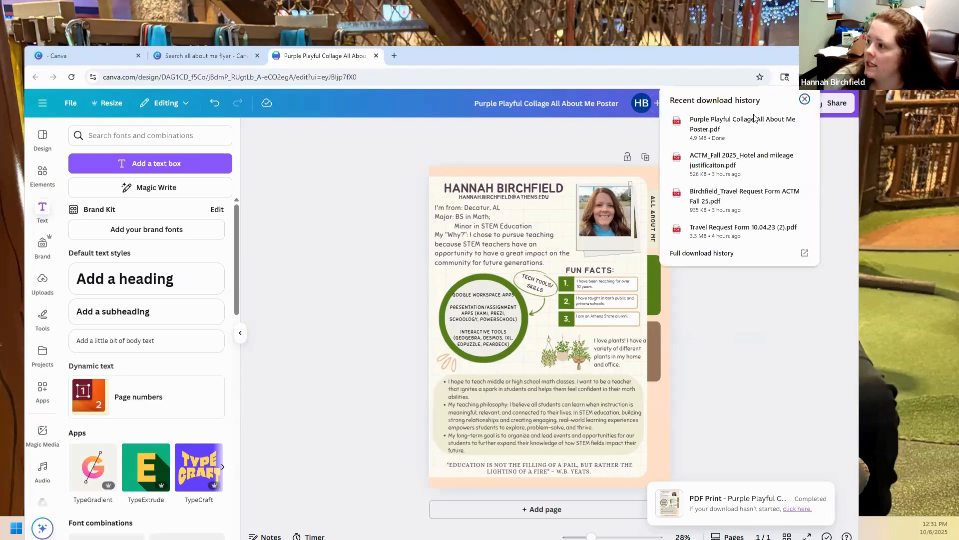
click(745, 125)
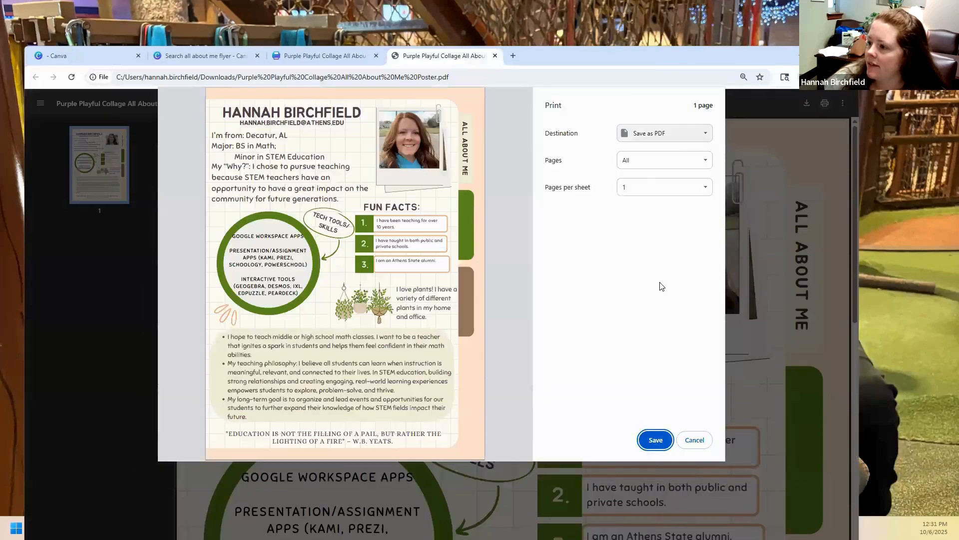
Step: Save the poster as a PDF on the Desktop, naming the file with the author's last name followed by _AllAboutMe_CanvaAssignmentExample
click(654, 440)
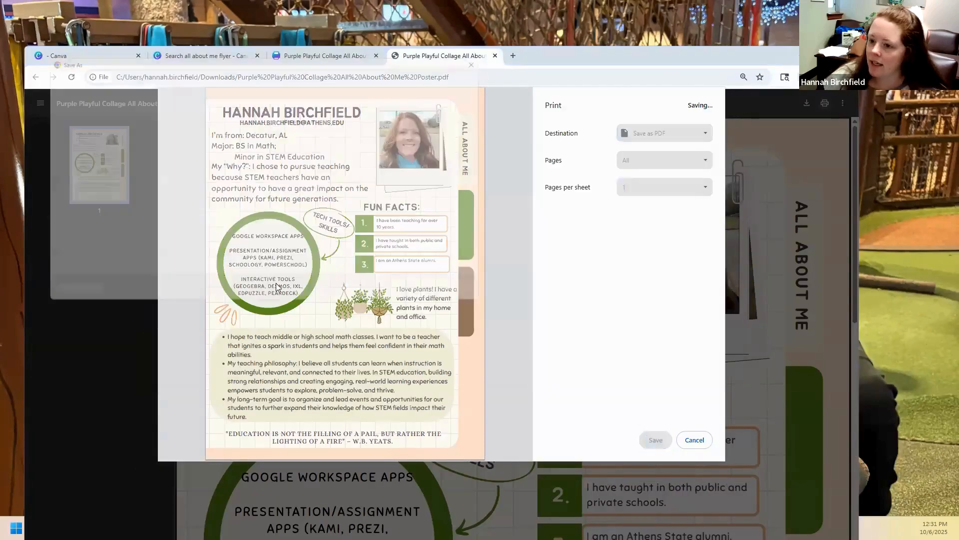
click(218, 246)
key(ctrl+a)
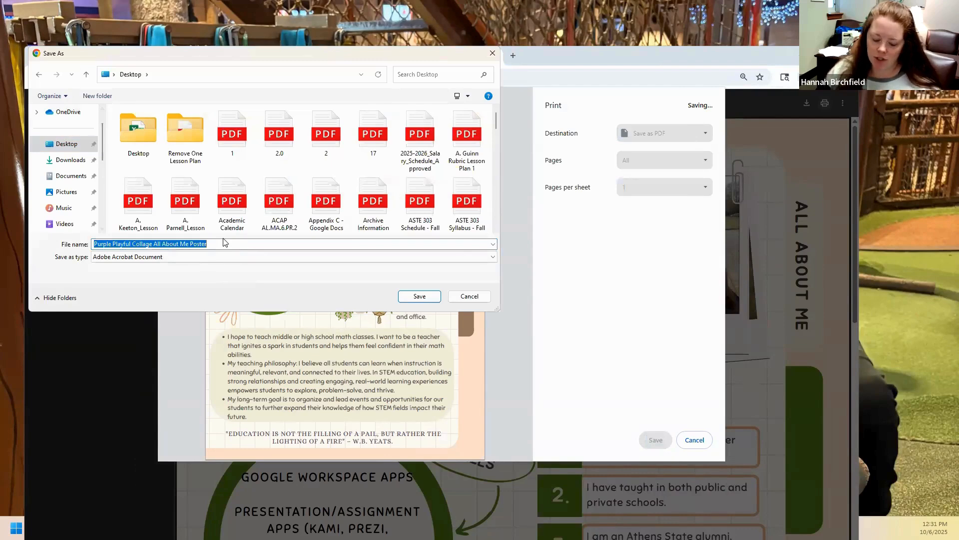
text(Birchfield)
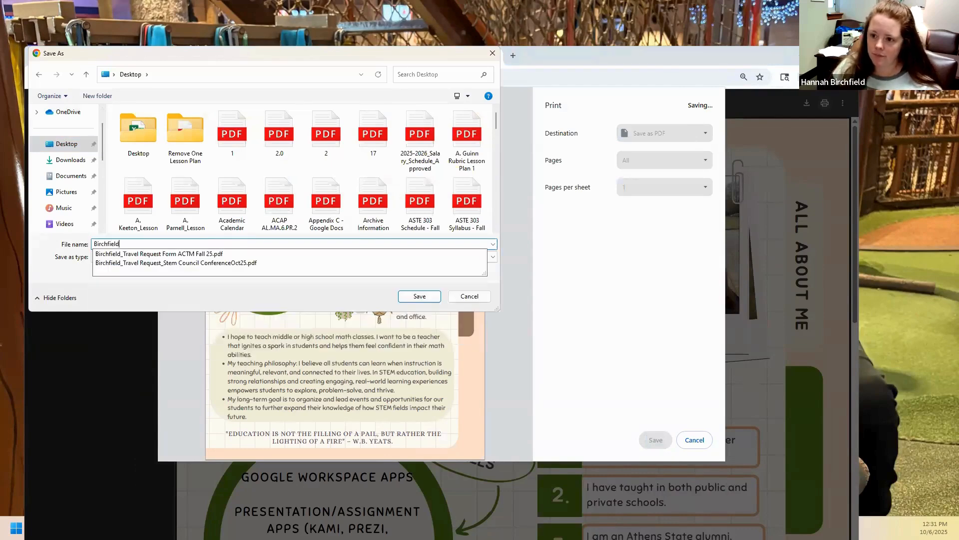
text(_AllAboutME)
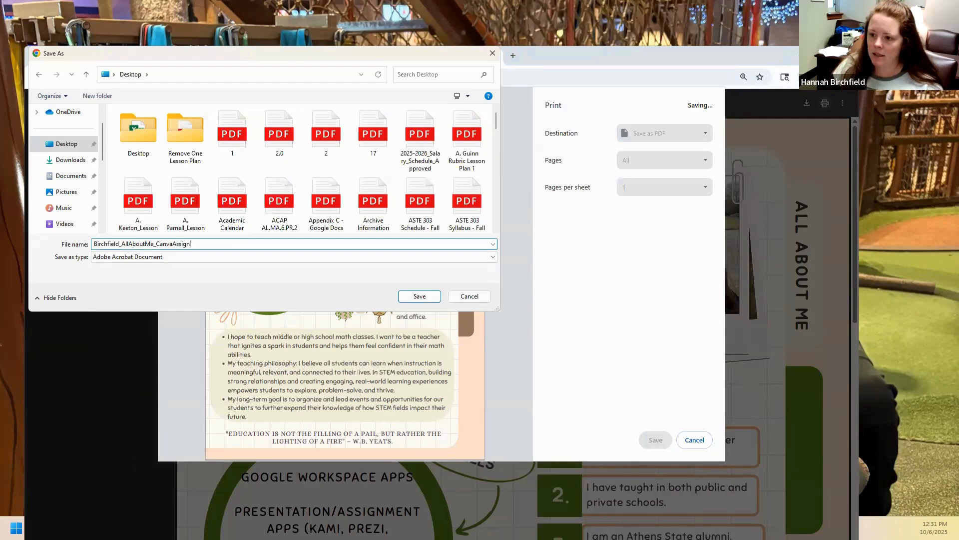
text(menet)
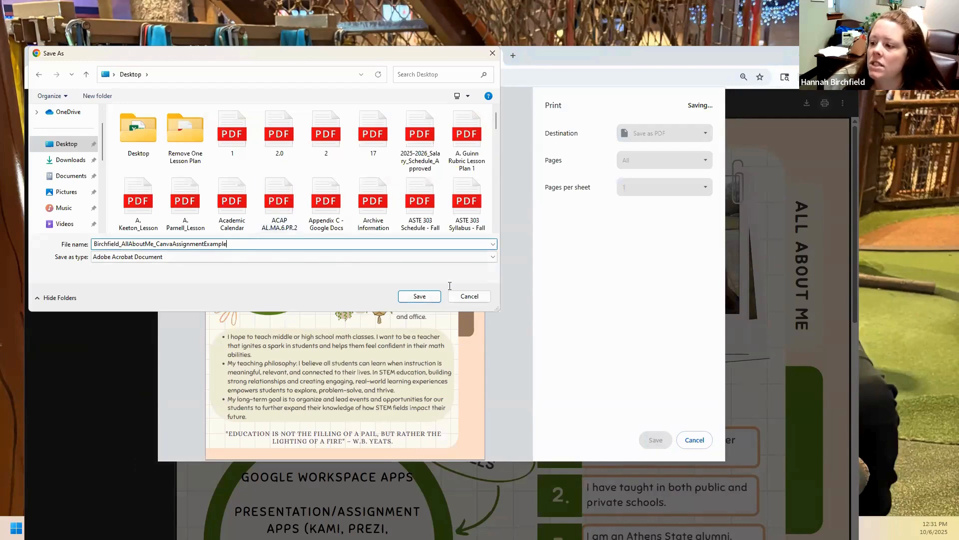
click(434, 298)
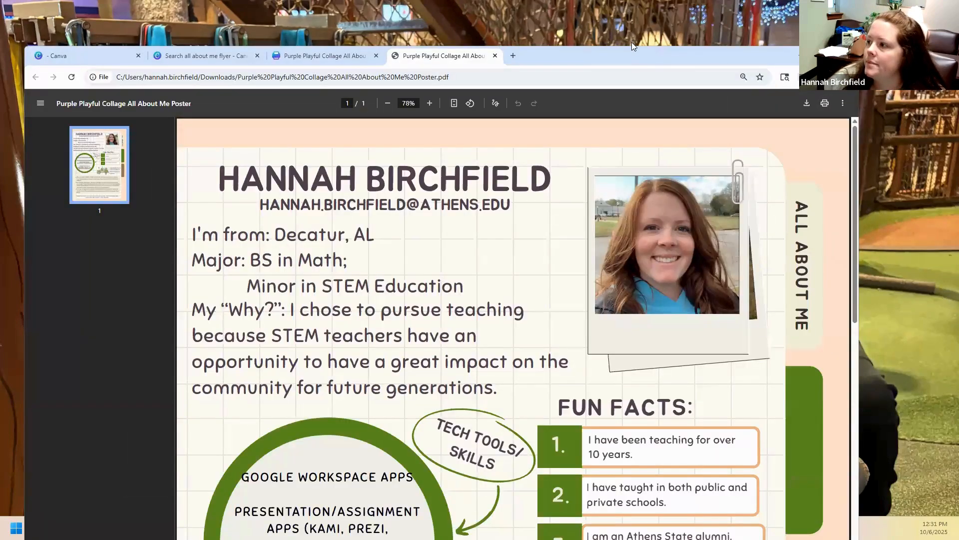